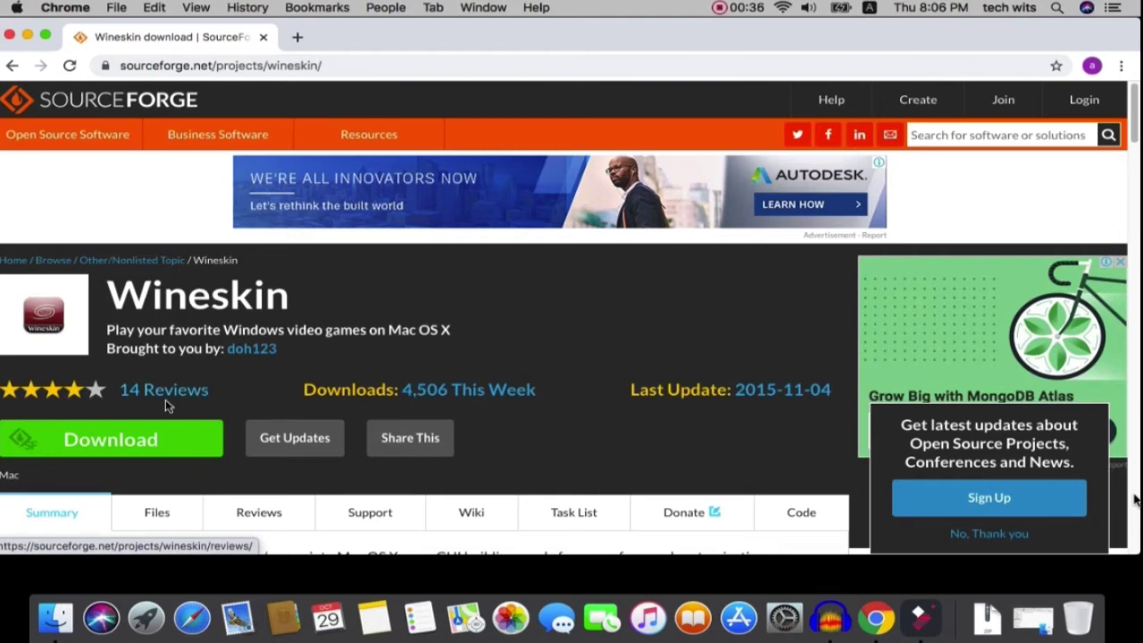
pyautogui.moveTo(110, 438)
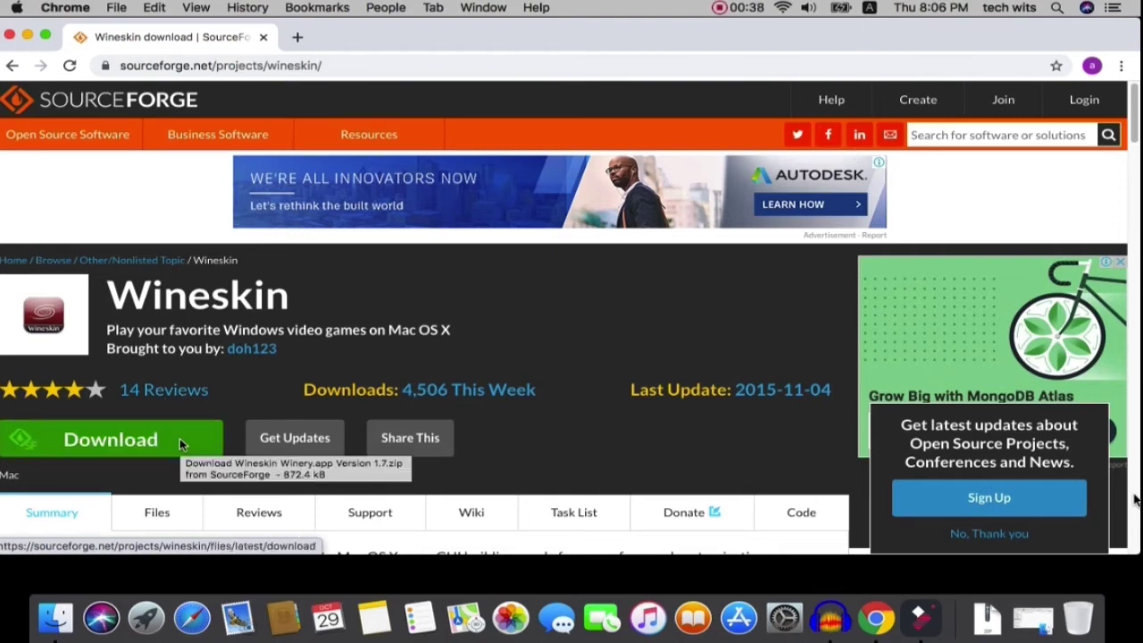
# - Start the Wineskin Winery download from its SourceForge project page
pyautogui.click(182, 432)
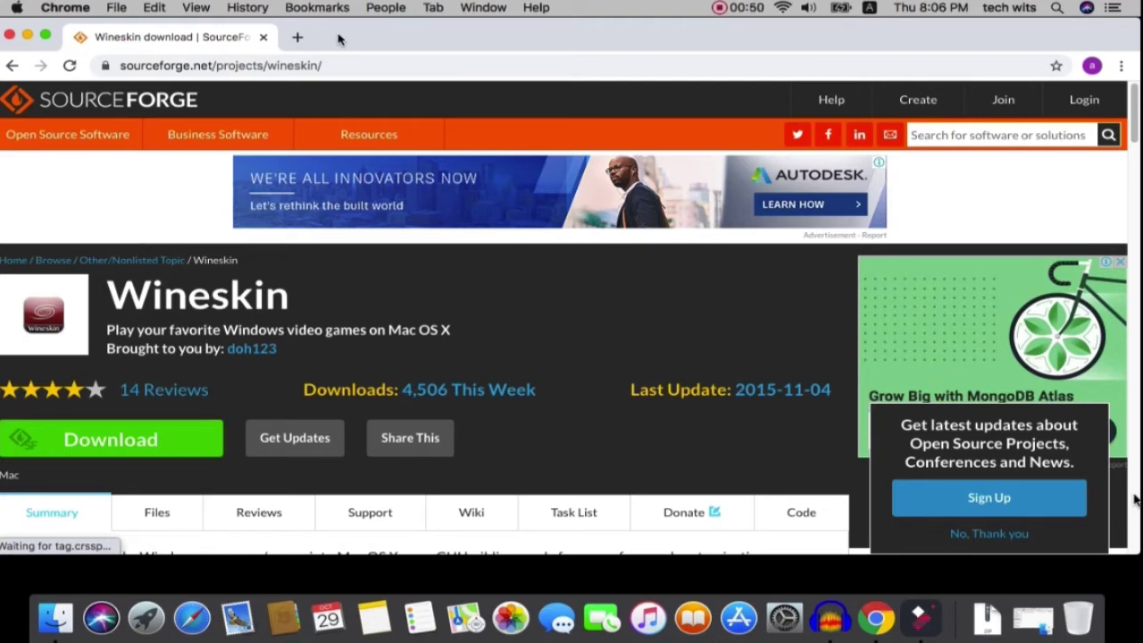
# - Unzip the Wineskin Winery archive in the Downloads folder
pyautogui.click(26, 38)
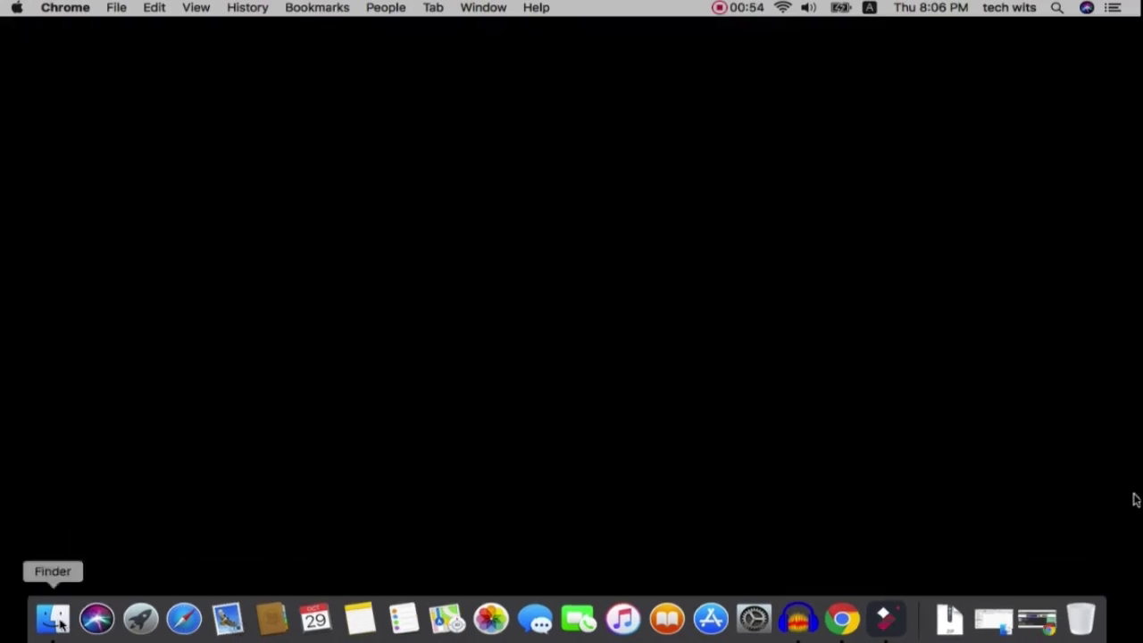
pyautogui.click(54, 618)
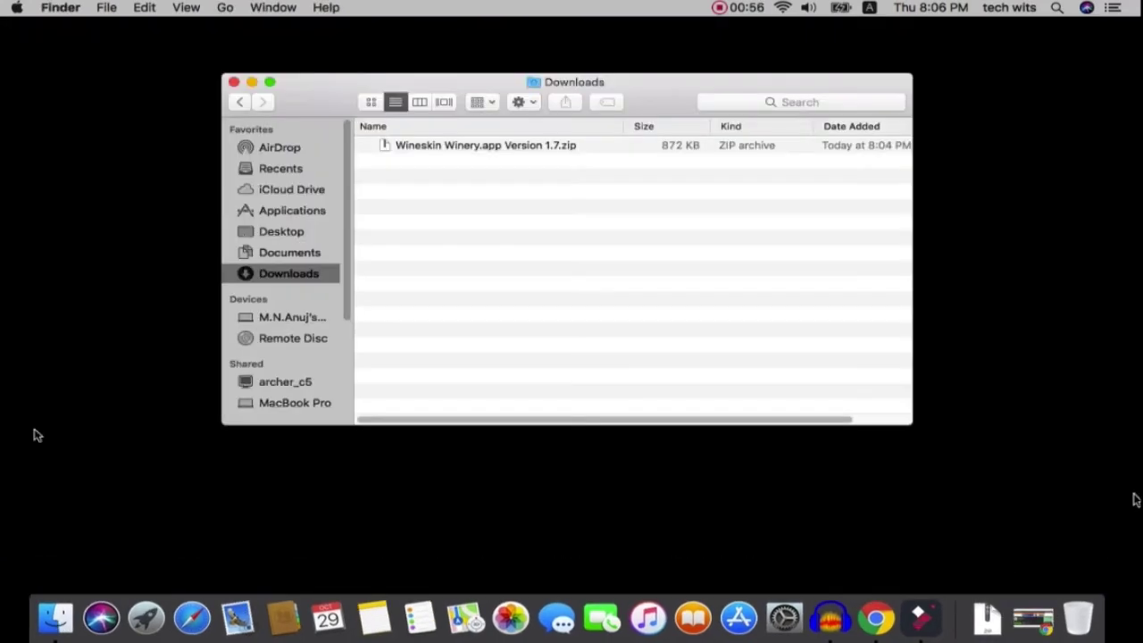
pyautogui.click(390, 147)
pyautogui.doubleClick(390, 147)
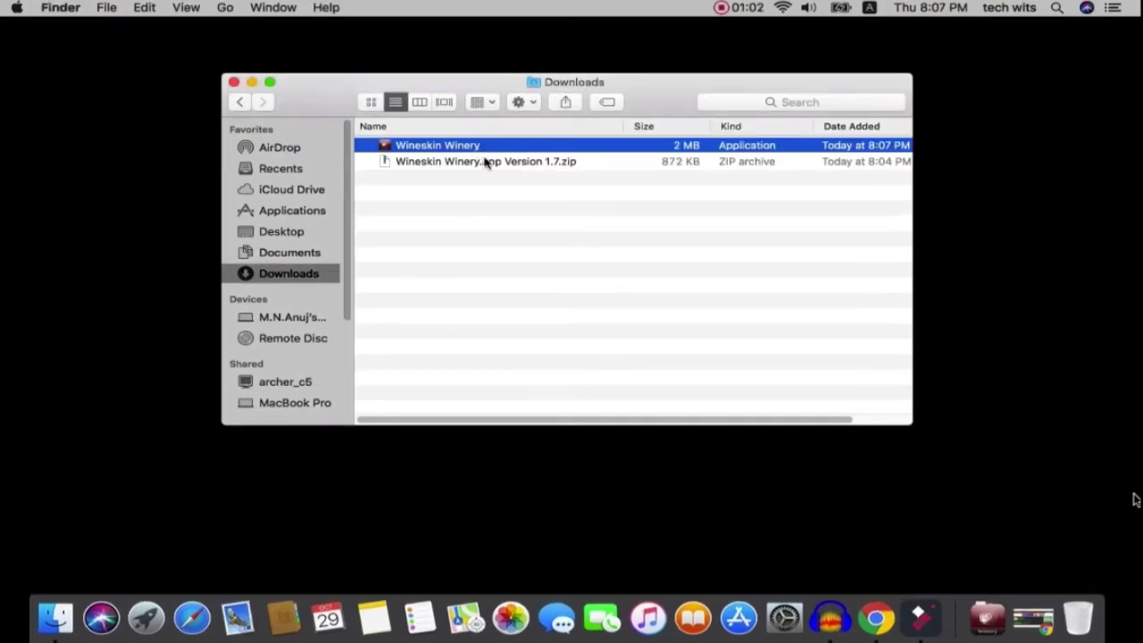
# - Launch the extracted Wineskin Winery app, approving the downloaded-from-internet warning
pyautogui.click(371, 101)
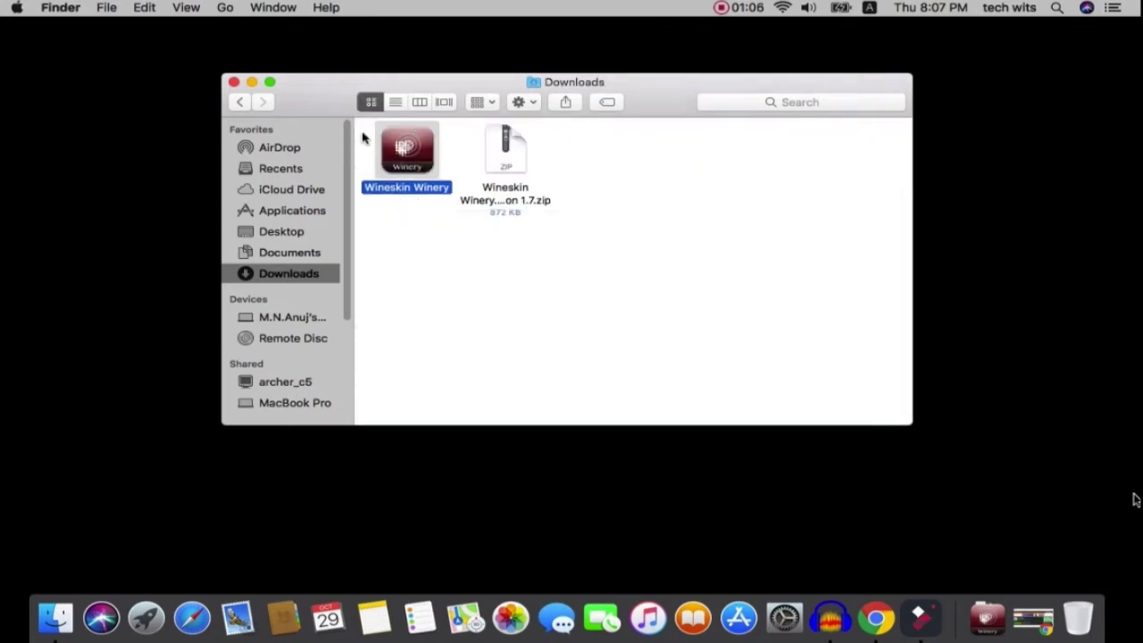
pyautogui.doubleClick(416, 166)
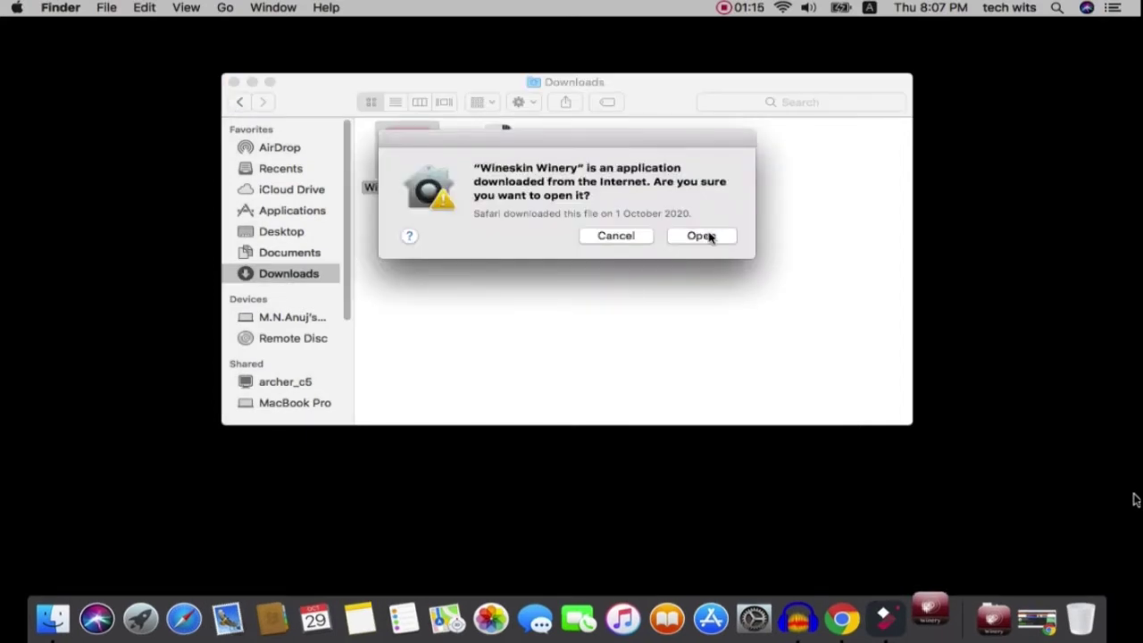
pyautogui.click(701, 236)
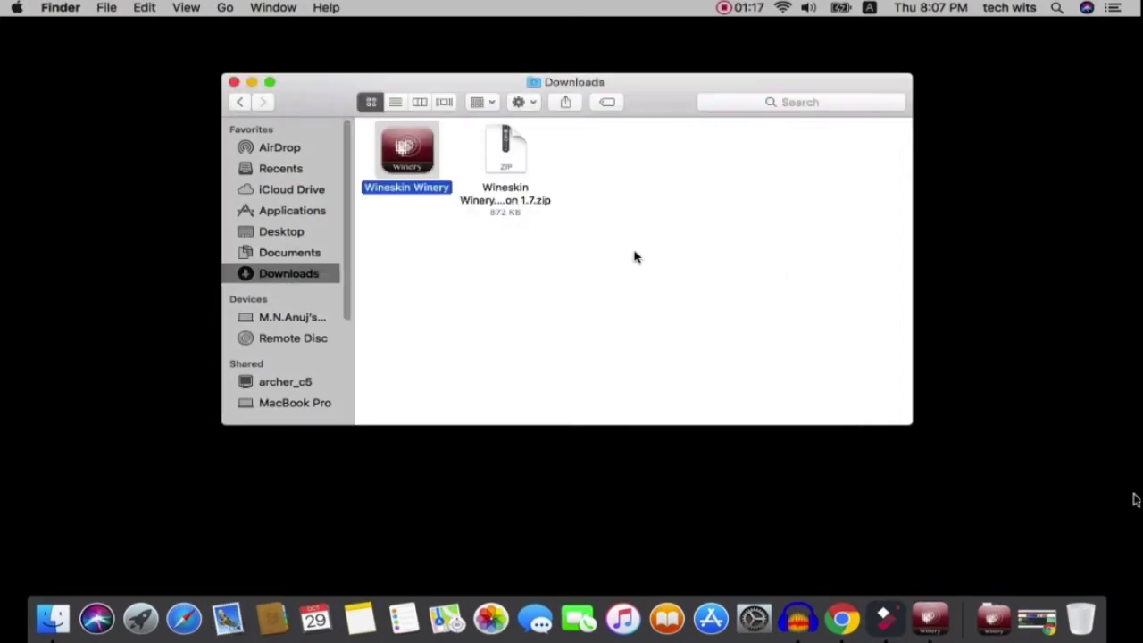
pyautogui.click(251, 81)
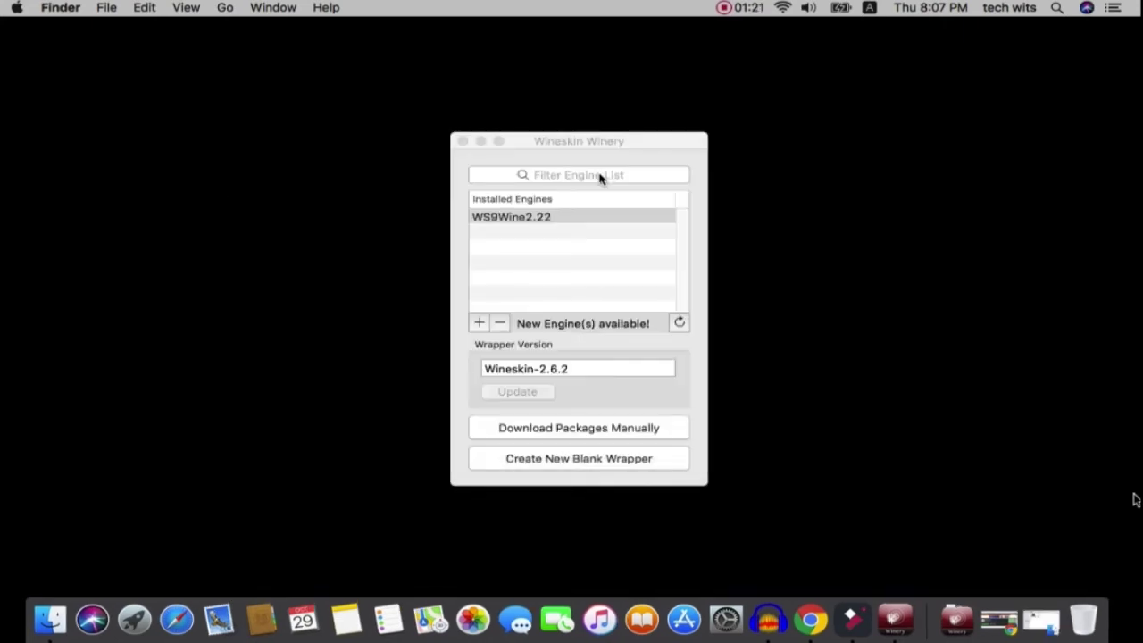
# - Remove the WS9Wine2.22 engine from Wineskin Winery
pyautogui.click(589, 140)
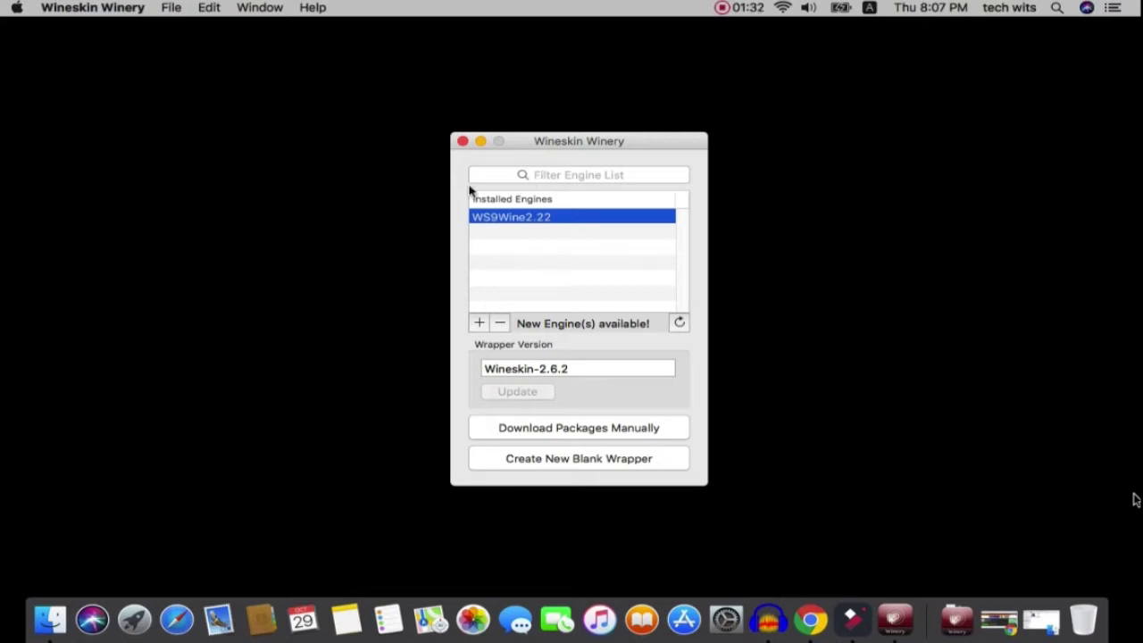
pyautogui.click(500, 325)
pyautogui.click(701, 232)
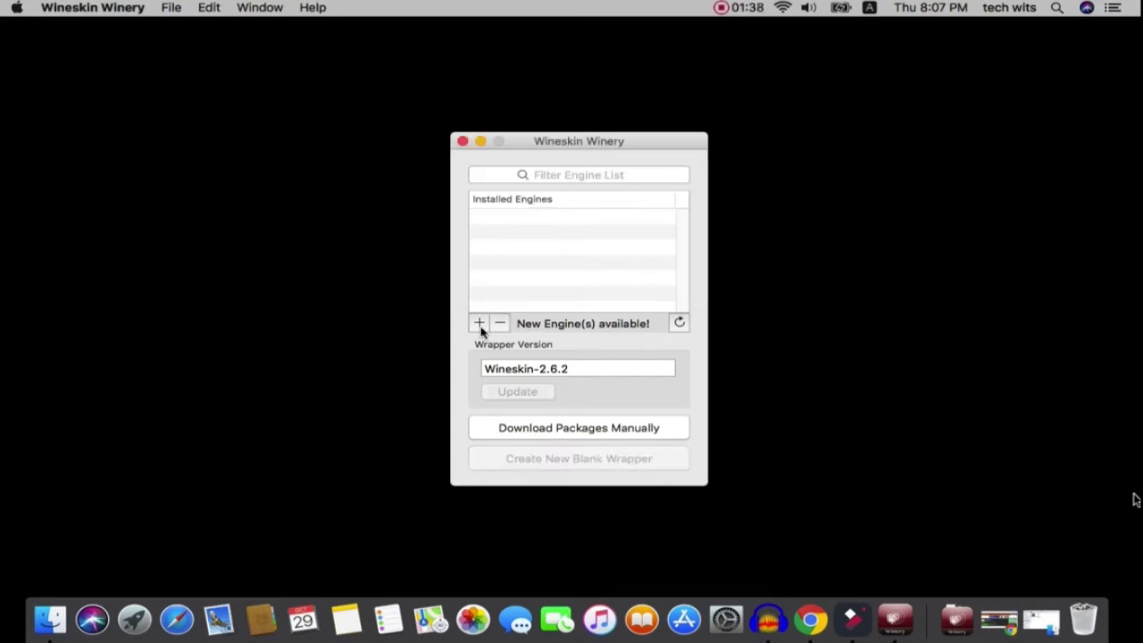
# - Download and install the WS9Wine2.22 engine again
pyautogui.click(480, 324)
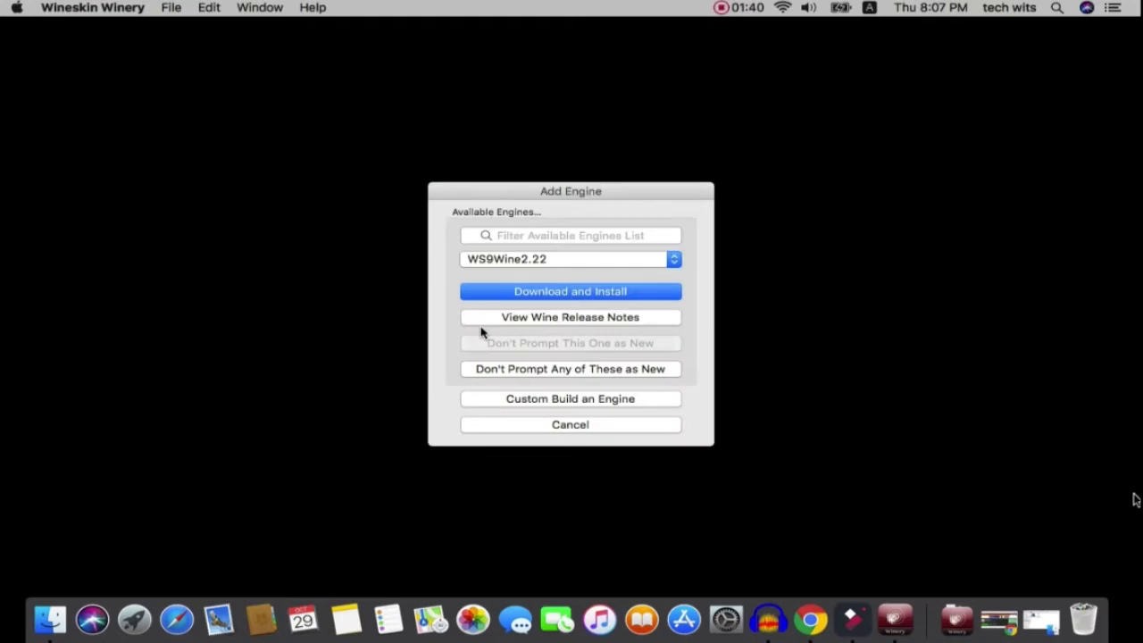
pyautogui.click(490, 258)
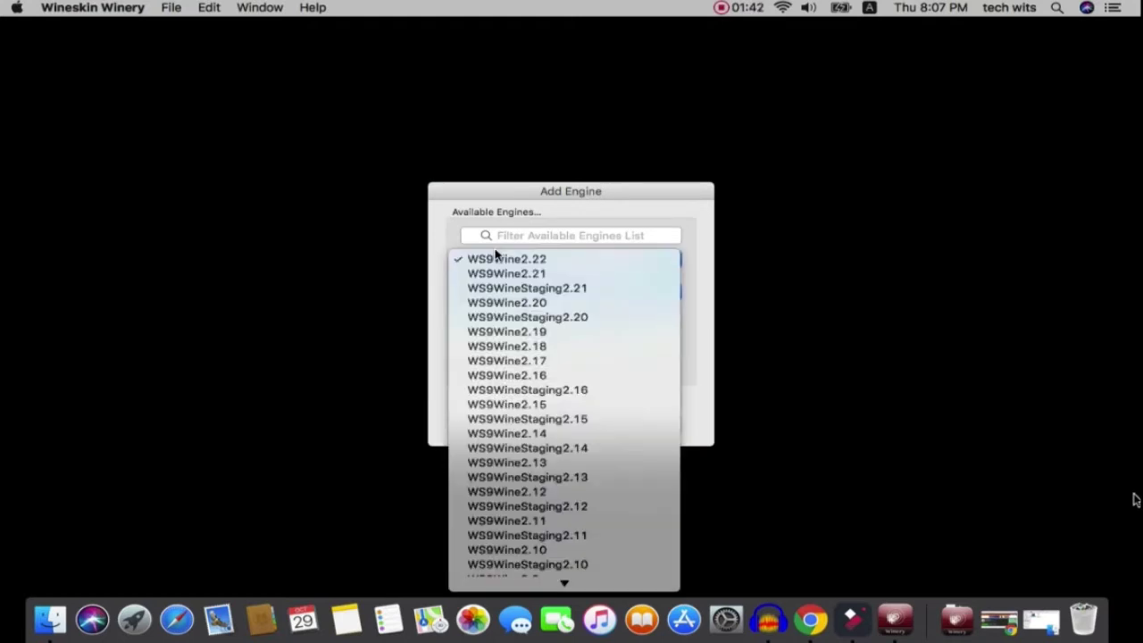
pyautogui.click(523, 257)
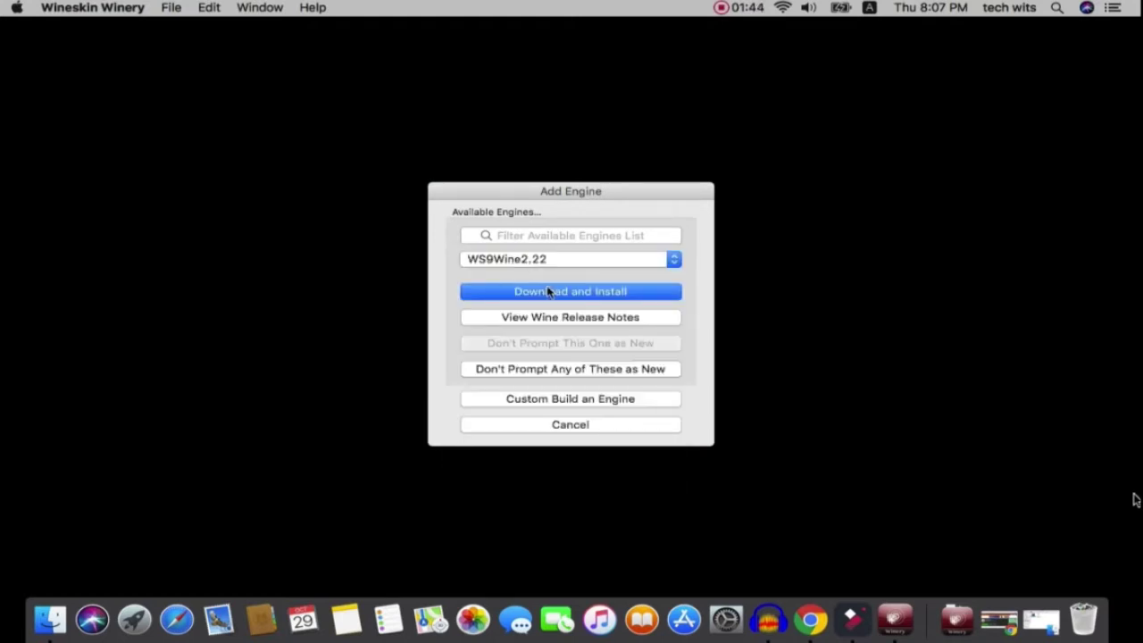
pyautogui.click(549, 295)
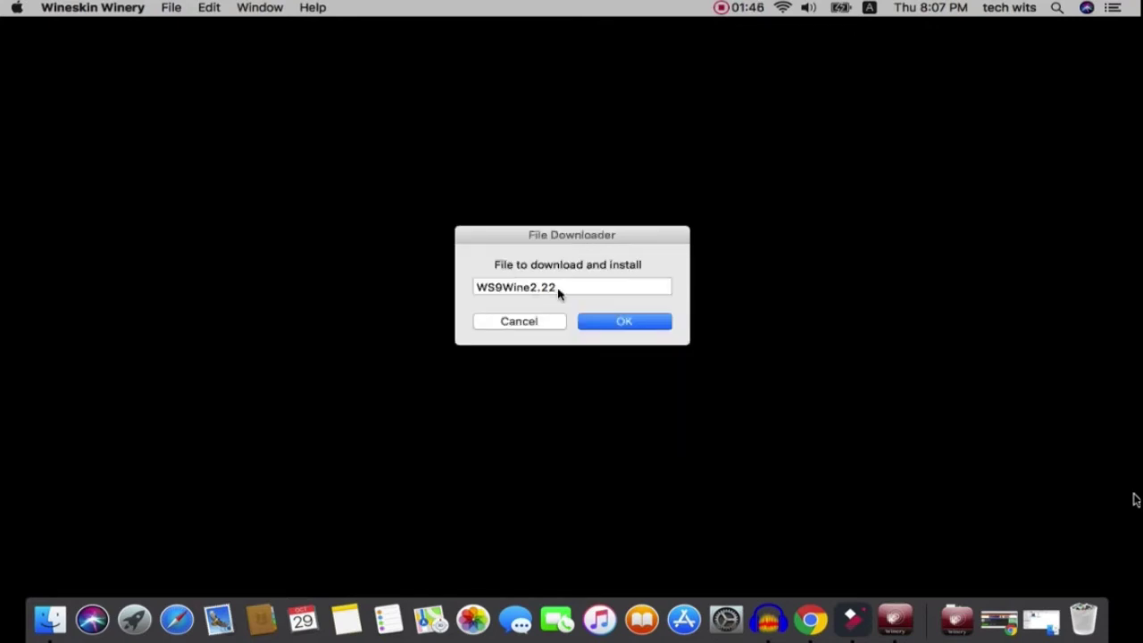
pyautogui.click(598, 327)
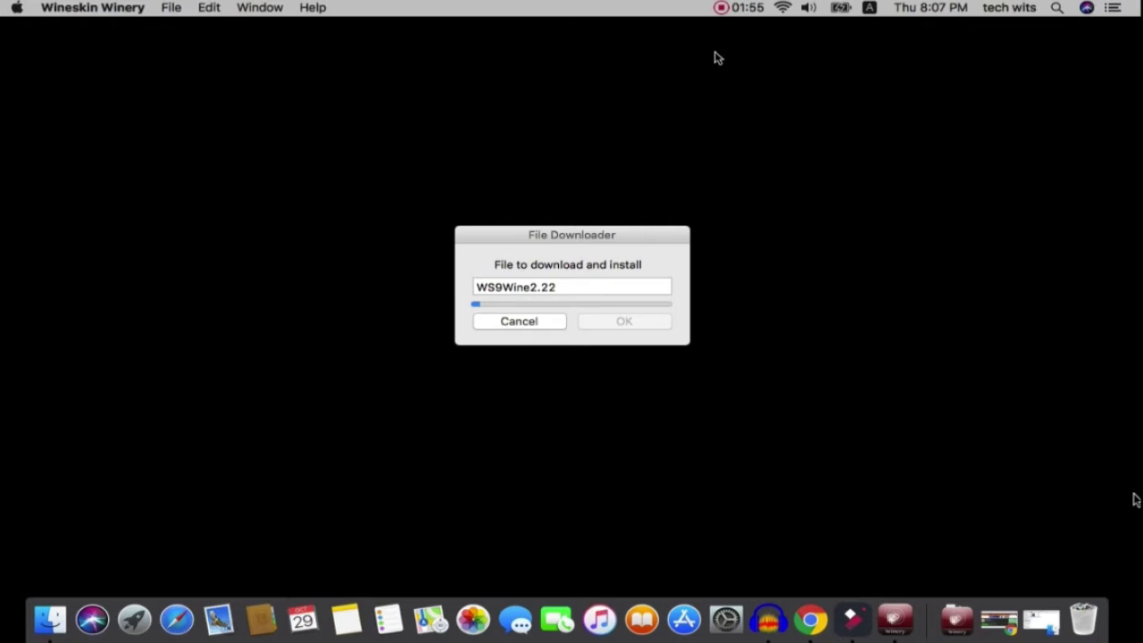
pyautogui.click(722, 9)
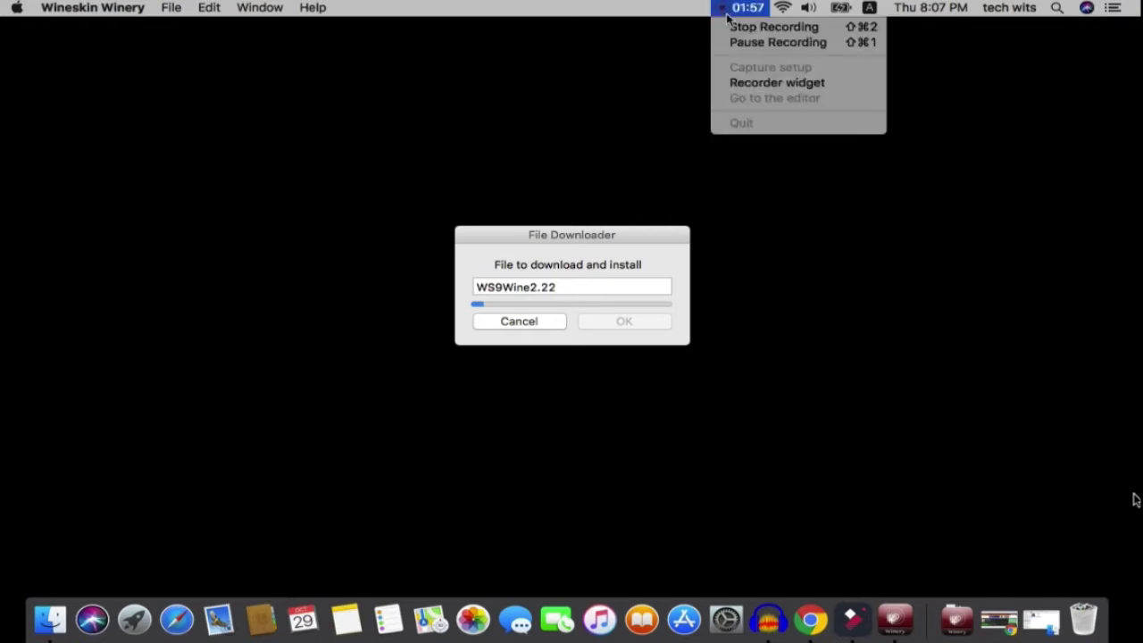
pyautogui.click(726, 37)
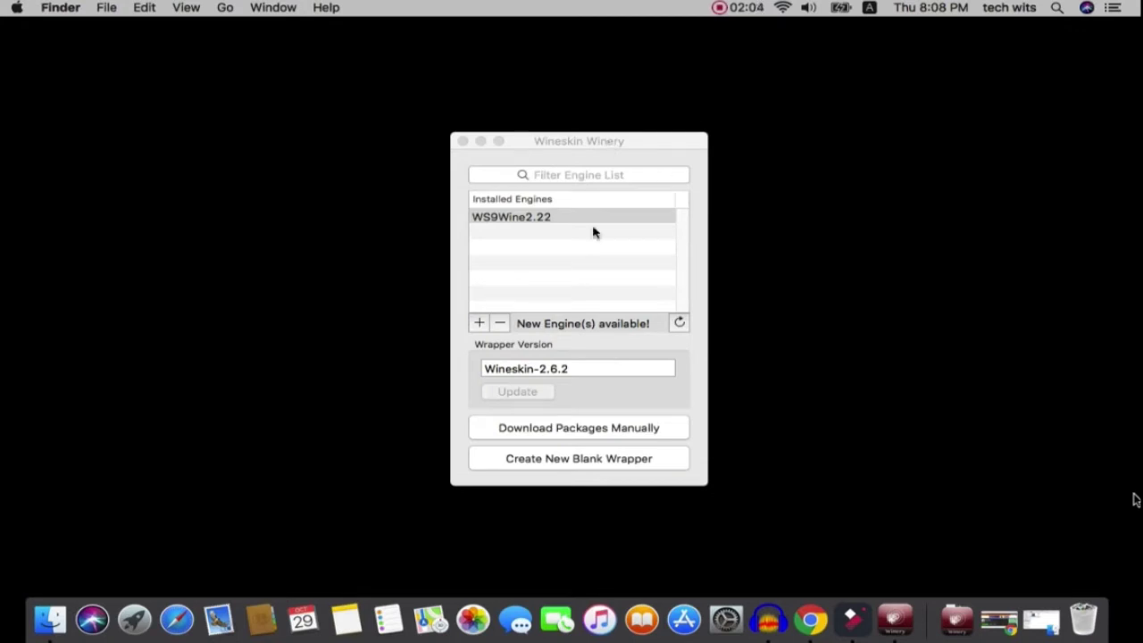
pyautogui.click(536, 221)
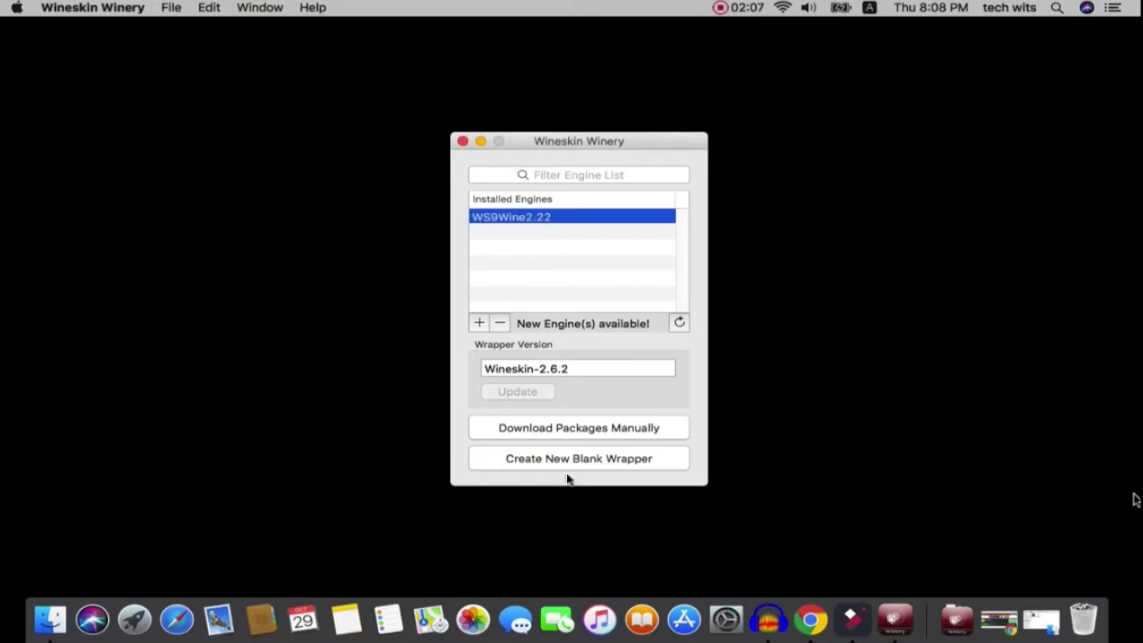
# - Create a blank wrapper named Rufers and allow WineskinX11 incoming network connections
pyautogui.click(537, 460)
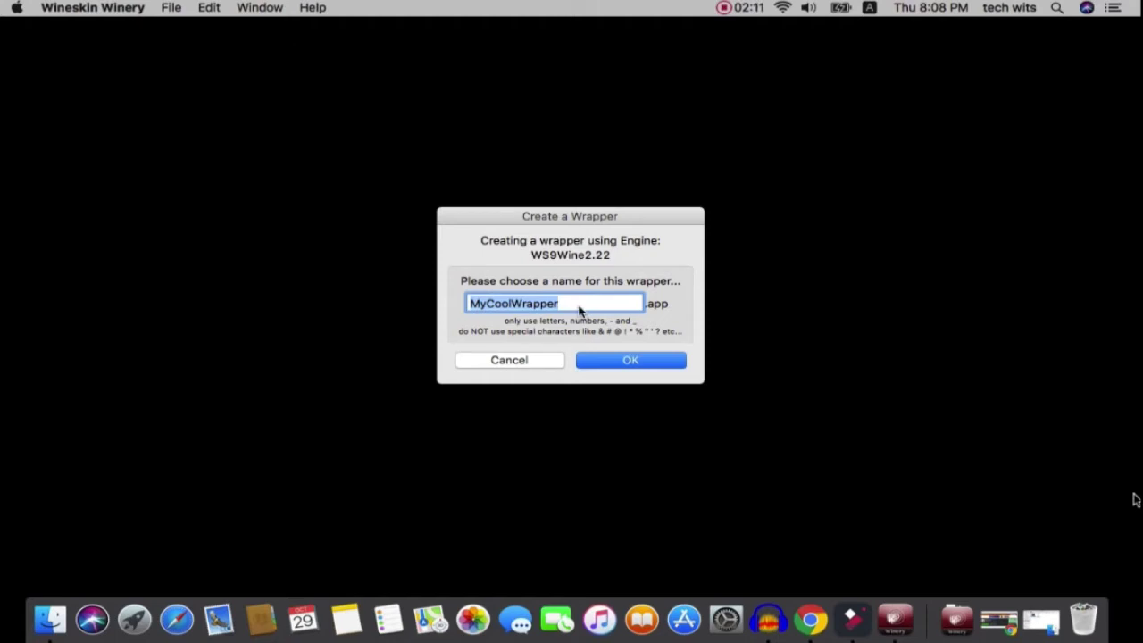
pyautogui.write('ruf')
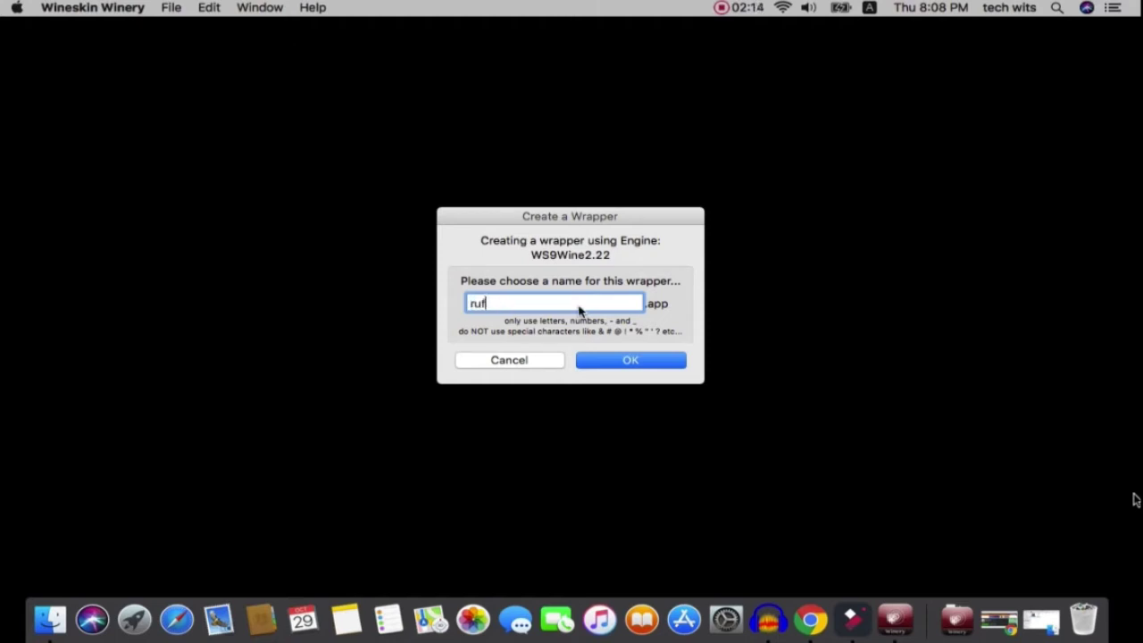
pyautogui.write('ers')
pyautogui.click(474, 305)
pyautogui.press('BackSpace')
pyautogui.write('R')
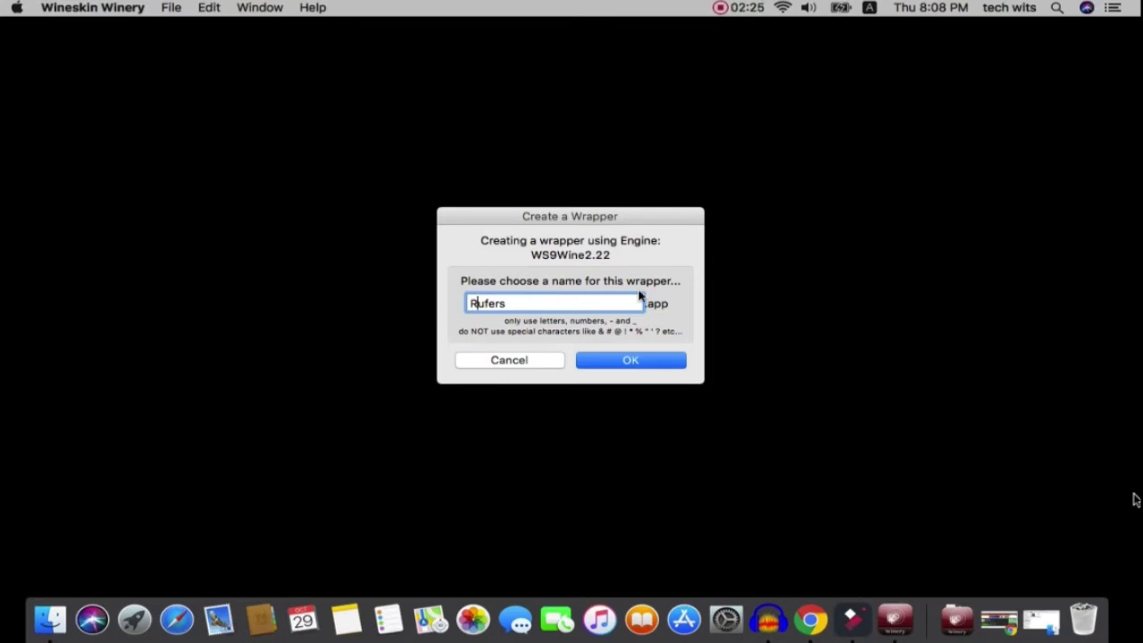
pyautogui.click(647, 364)
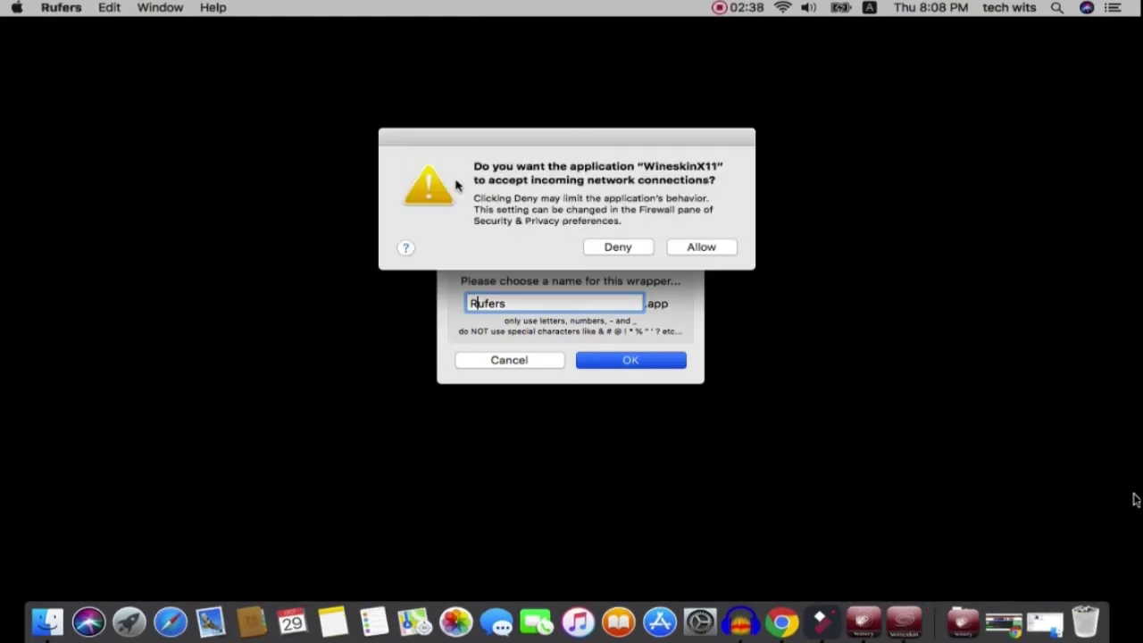
pyautogui.click(701, 247)
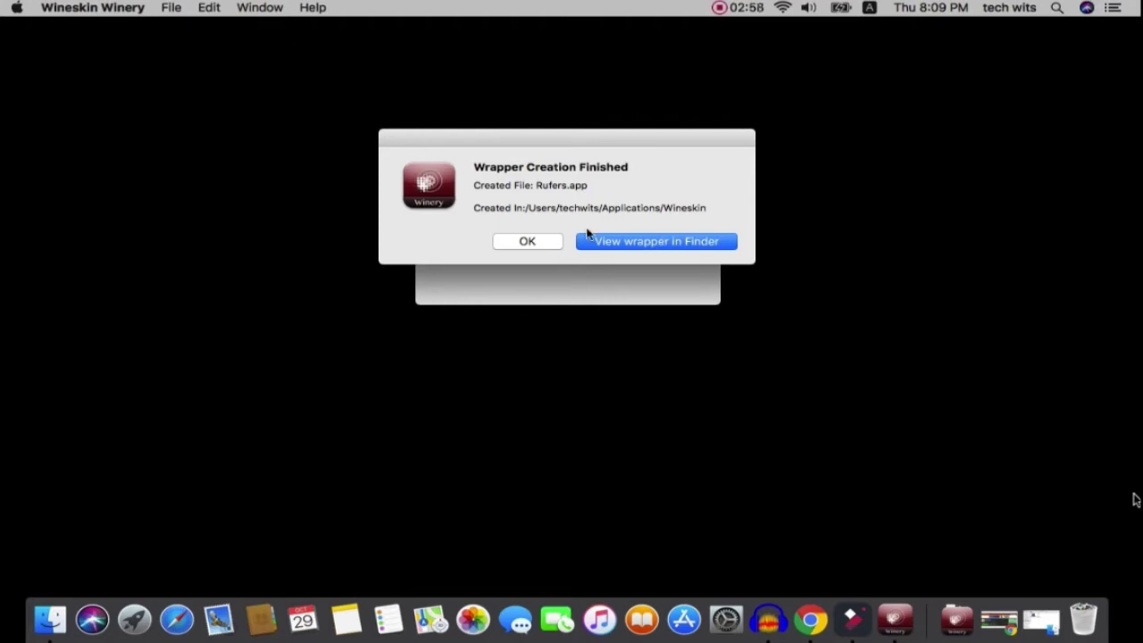
# - Reveal the new Rufers wrapper in its Wineskin folder in Finder
pyautogui.click(622, 241)
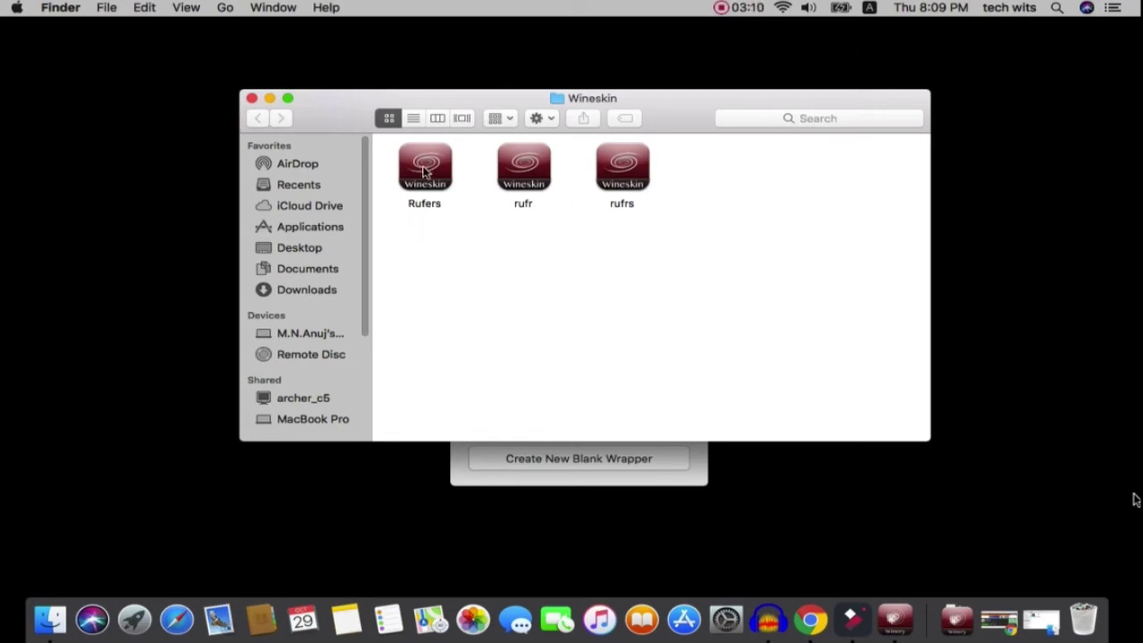
pyautogui.rightClick(574, 98)
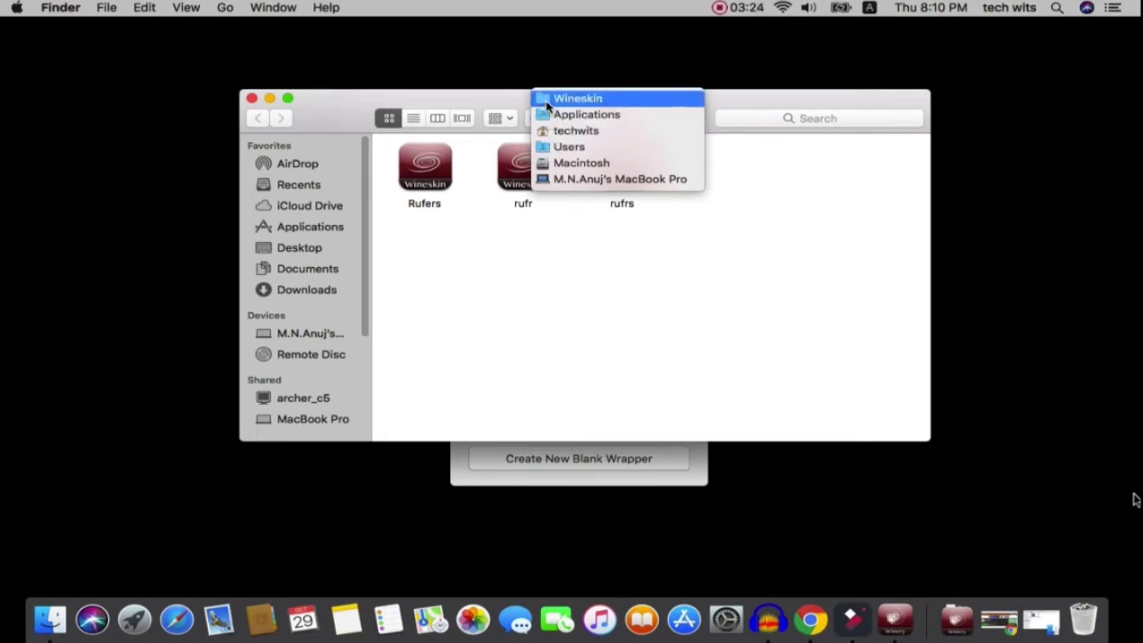
pyautogui.click(548, 100)
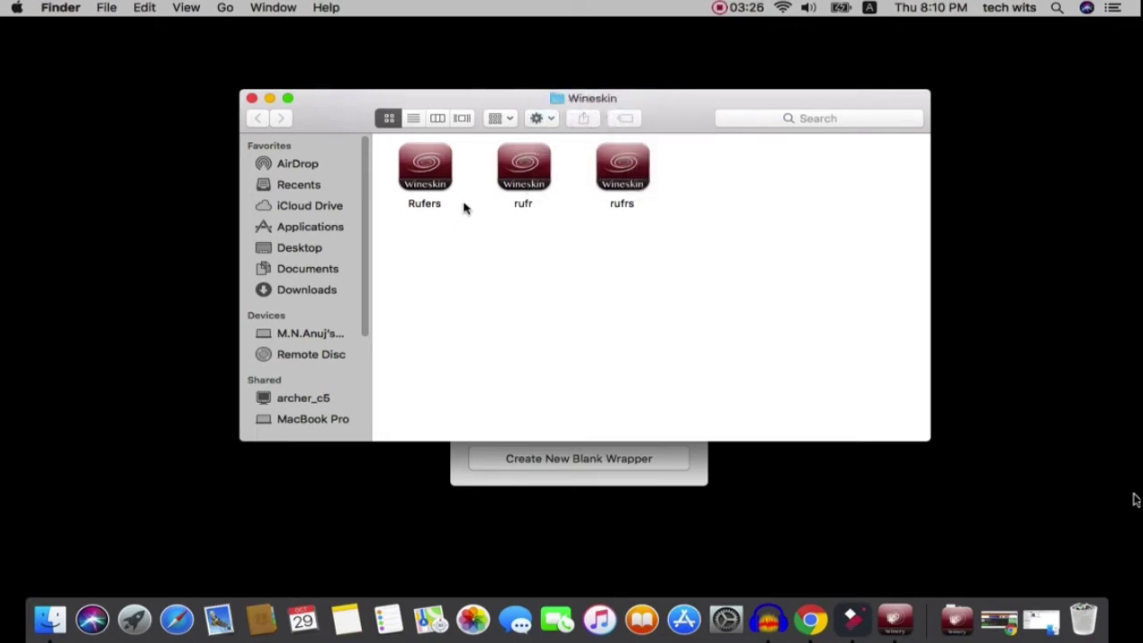
# - Navigate via Macintosh > Users > home folder to the home Applications folder
pyautogui.click(290, 337)
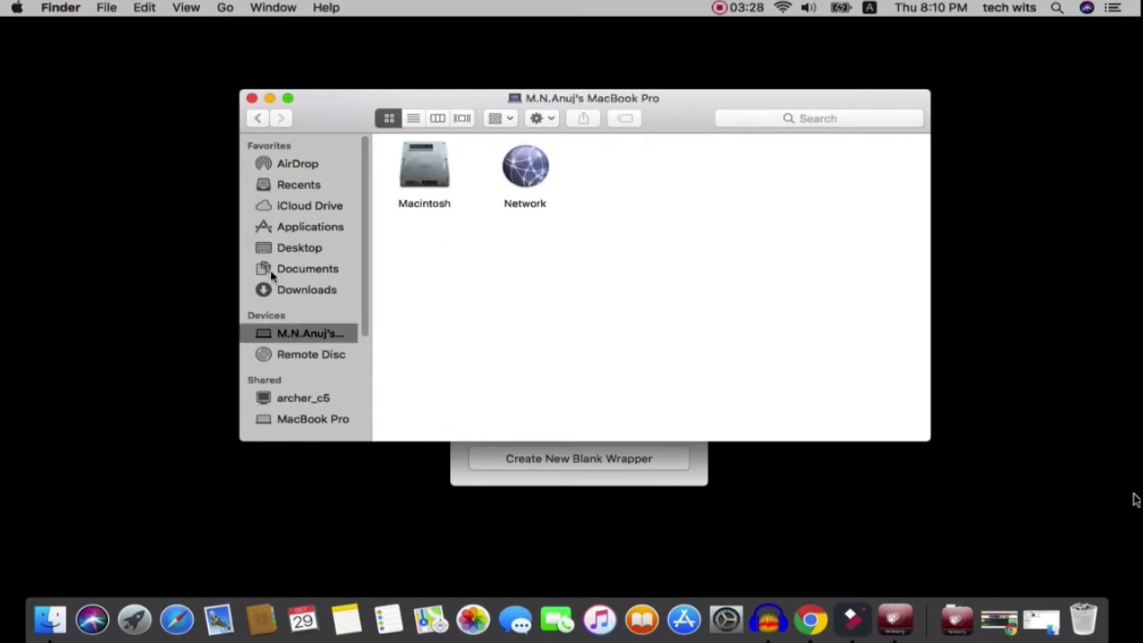
pyautogui.doubleClick(419, 178)
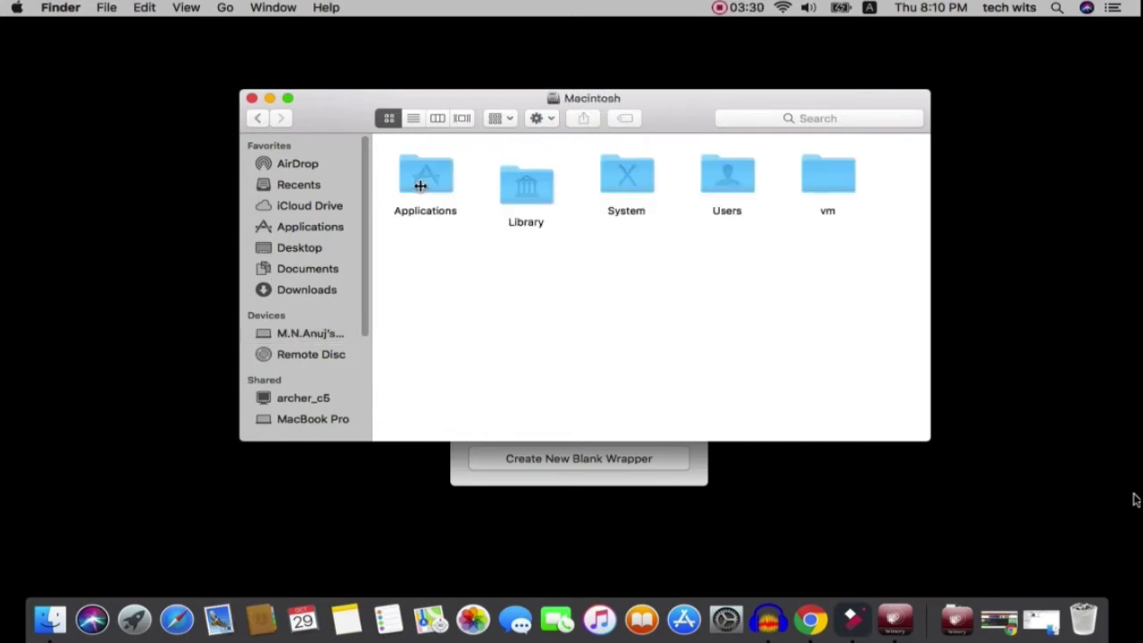
pyautogui.doubleClick(726, 172)
pyautogui.doubleClick(801, 173)
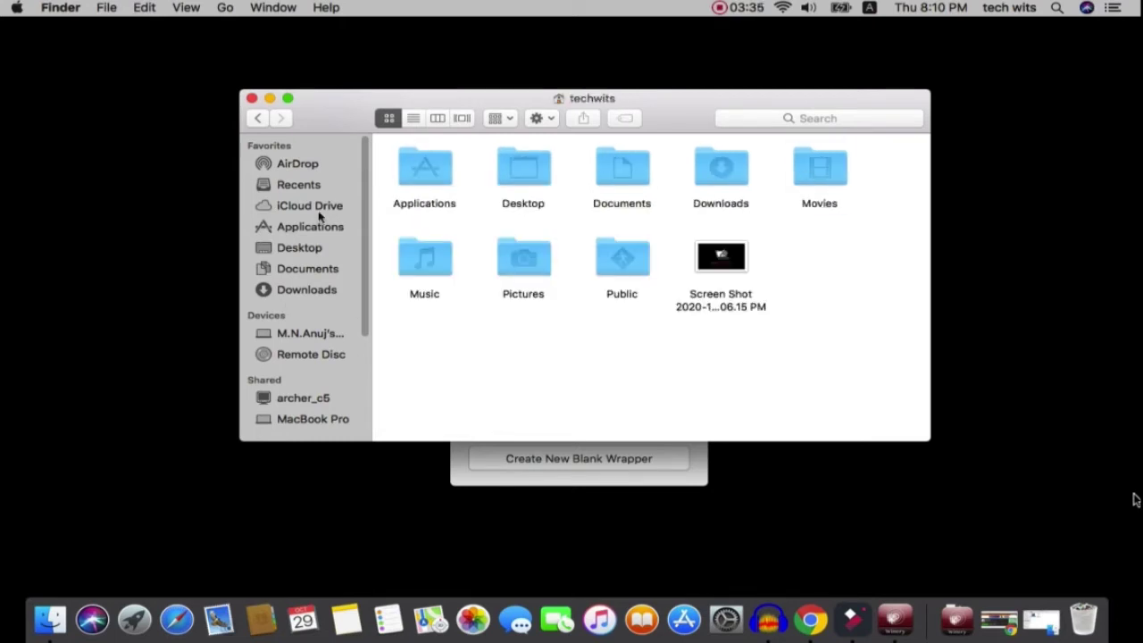
pyautogui.doubleClick(413, 166)
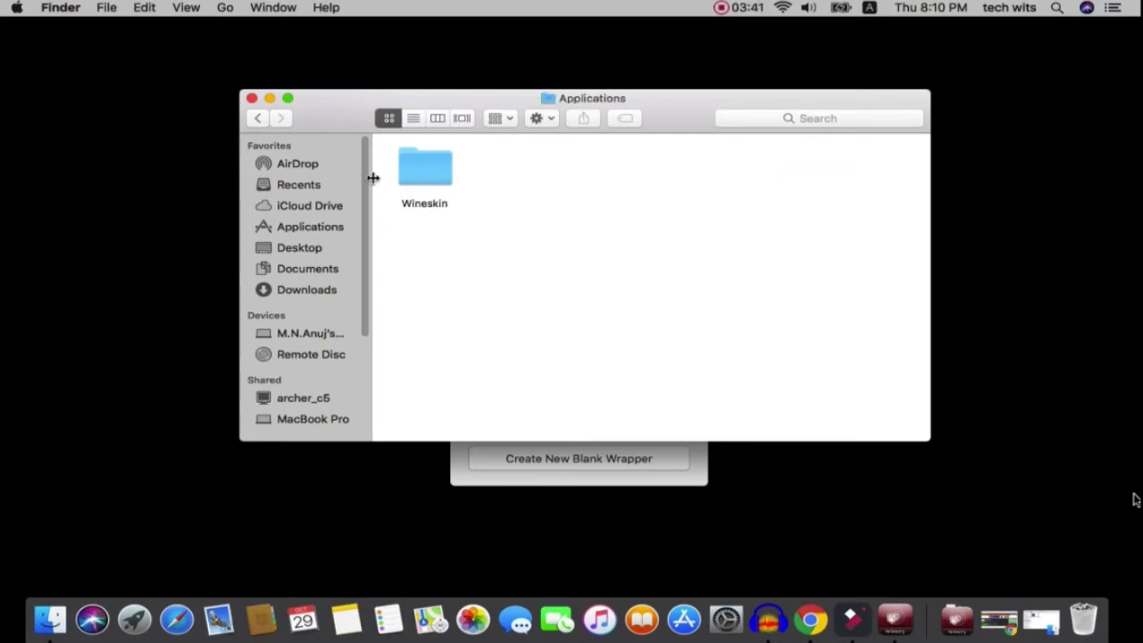
# - Launch Rufers from the Wineskin folder, retrying after the can't-be-opened alert
pyautogui.click(430, 179)
pyautogui.doubleClick(431, 179)
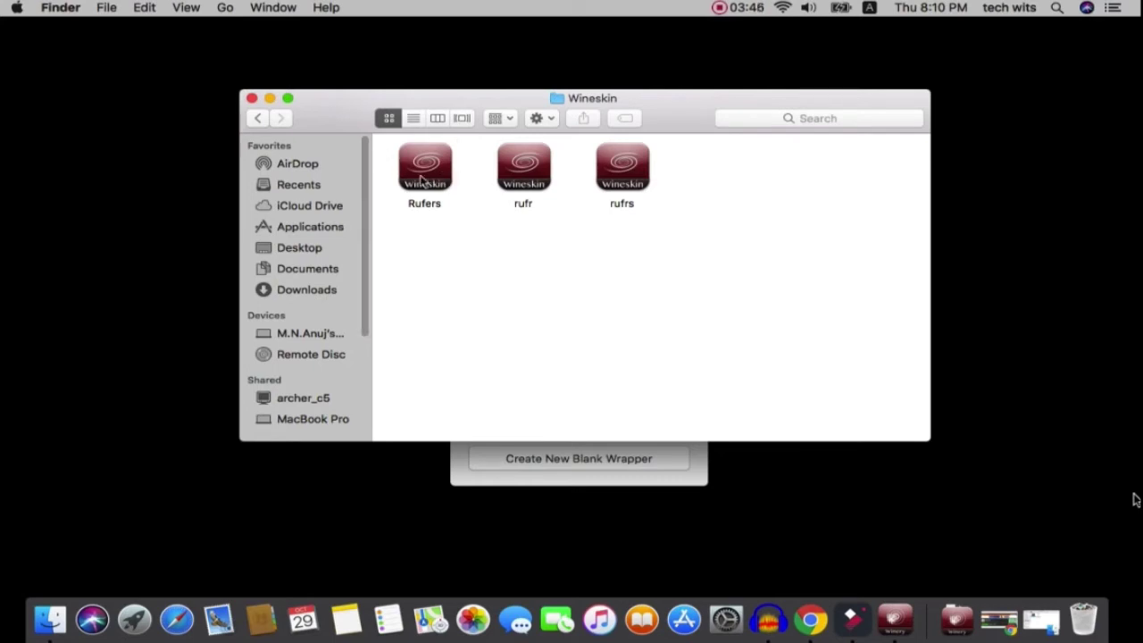
pyautogui.doubleClick(425, 173)
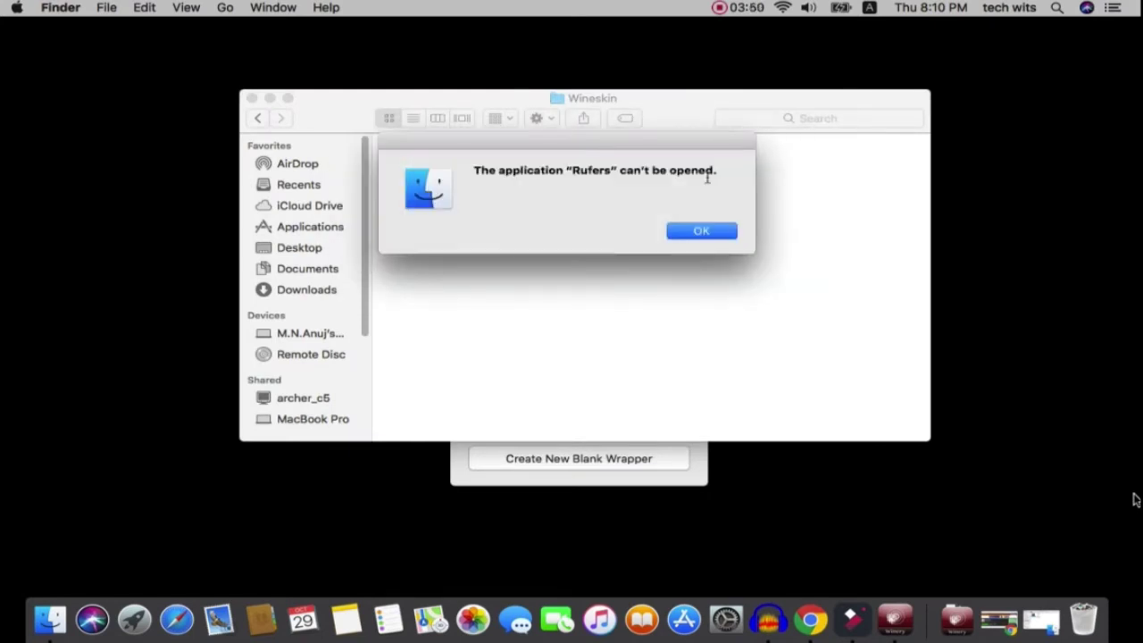
pyautogui.click(701, 231)
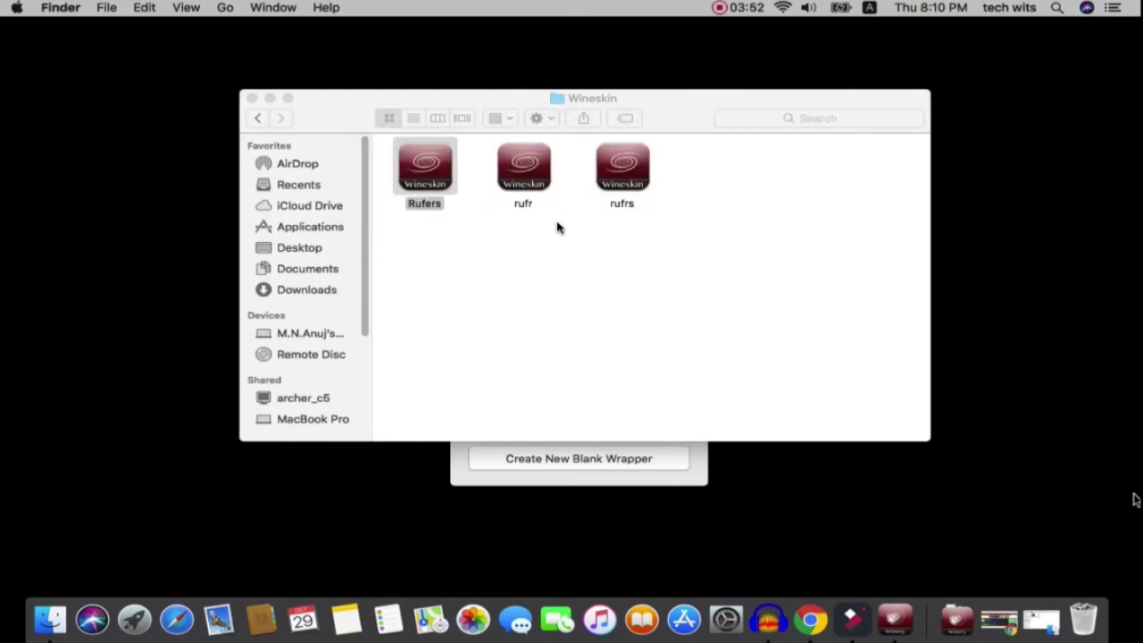
pyautogui.doubleClick(432, 183)
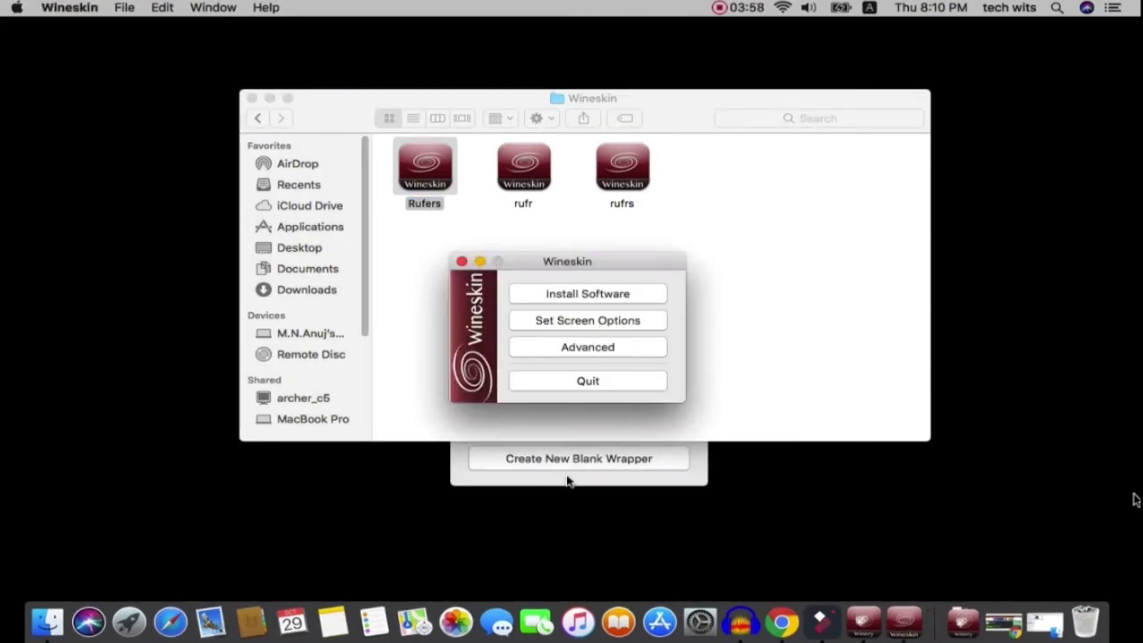
pyautogui.click(461, 261)
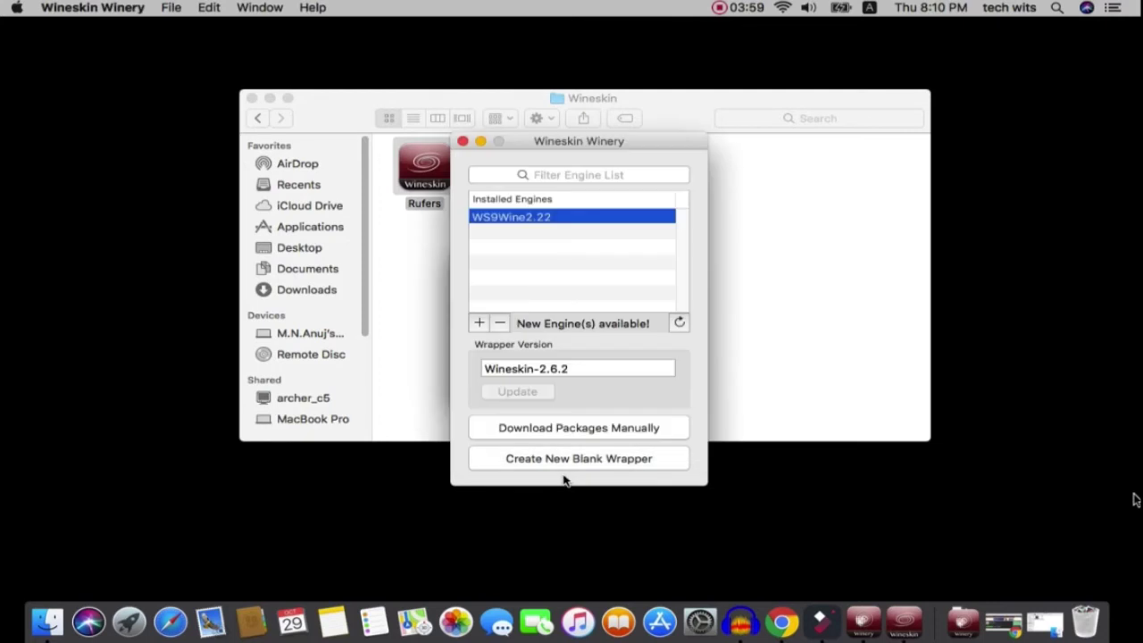
# - Close Wineskin Winery, minimize Finder and reposition the Rufers launcher window
pyautogui.click(463, 141)
pyautogui.moveTo(625, 264); pyautogui.dragTo(631, 239)
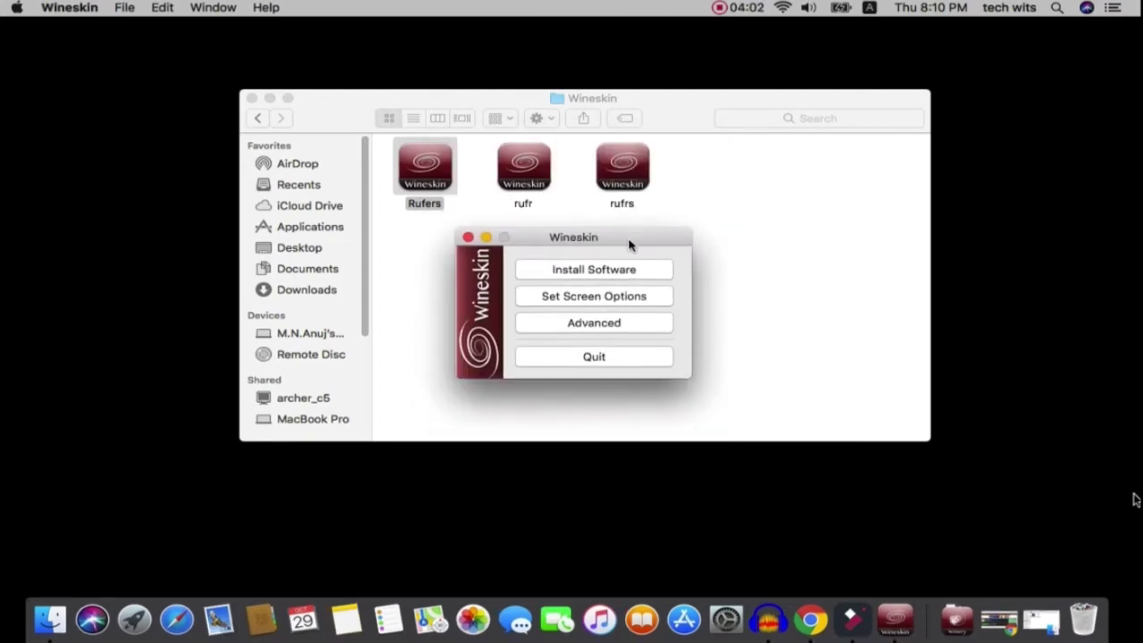
pyautogui.click(269, 100)
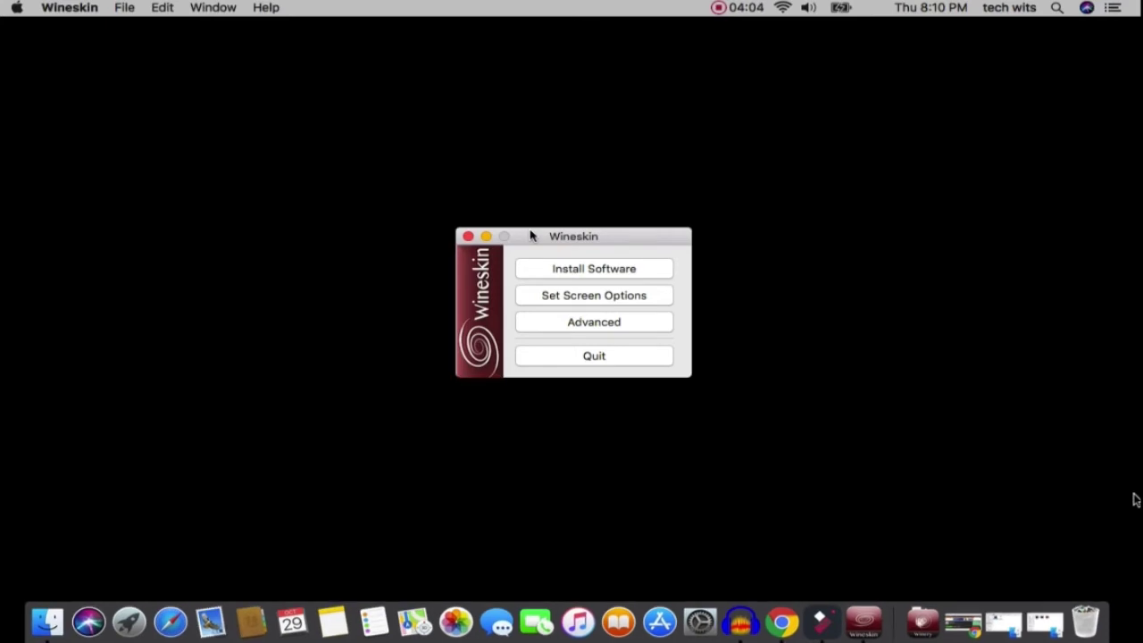
pyautogui.moveTo(531, 237); pyautogui.dragTo(496, 190)
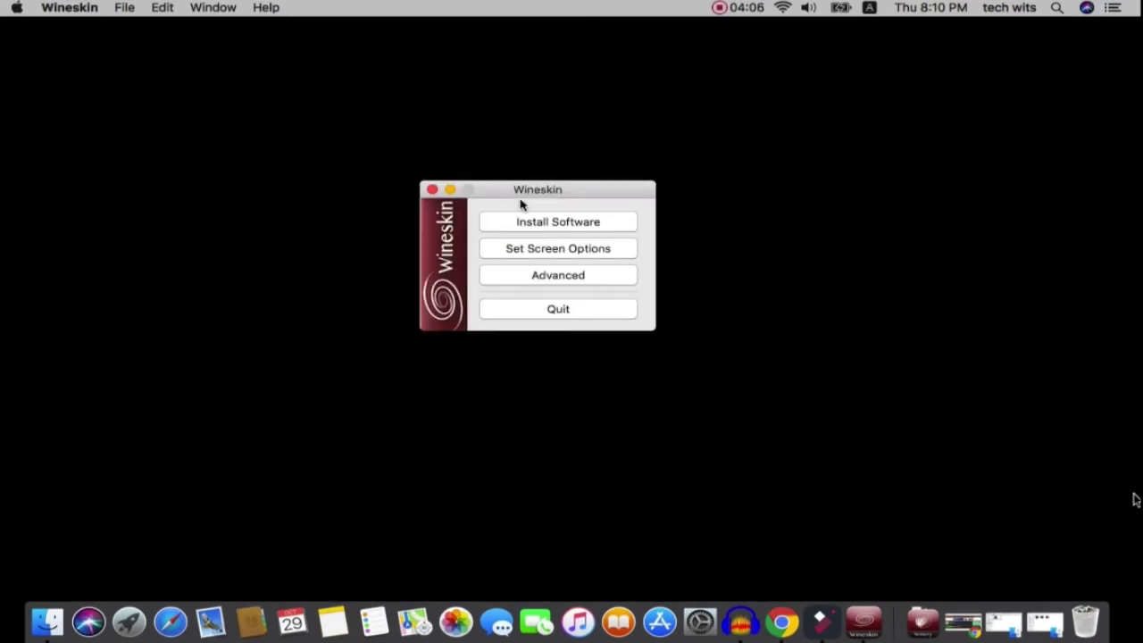
# - Turn off Auto Detect GPU Info for Direct3D in the Rufers screen options
pyautogui.click(529, 252)
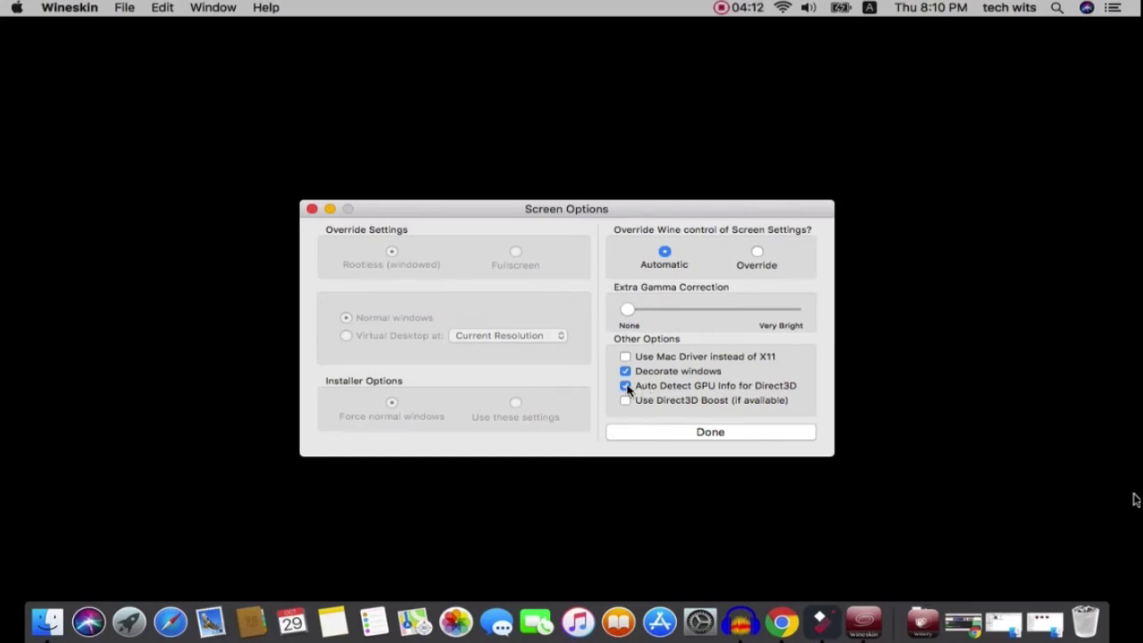
pyautogui.click(626, 387)
pyautogui.click(668, 432)
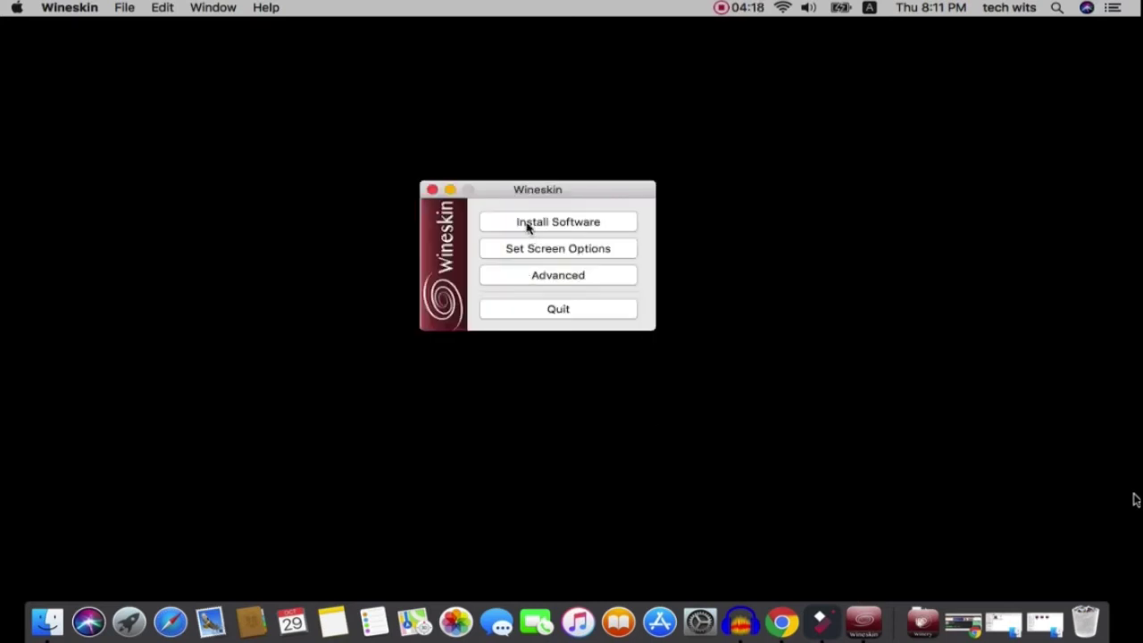
pyautogui.click(528, 228)
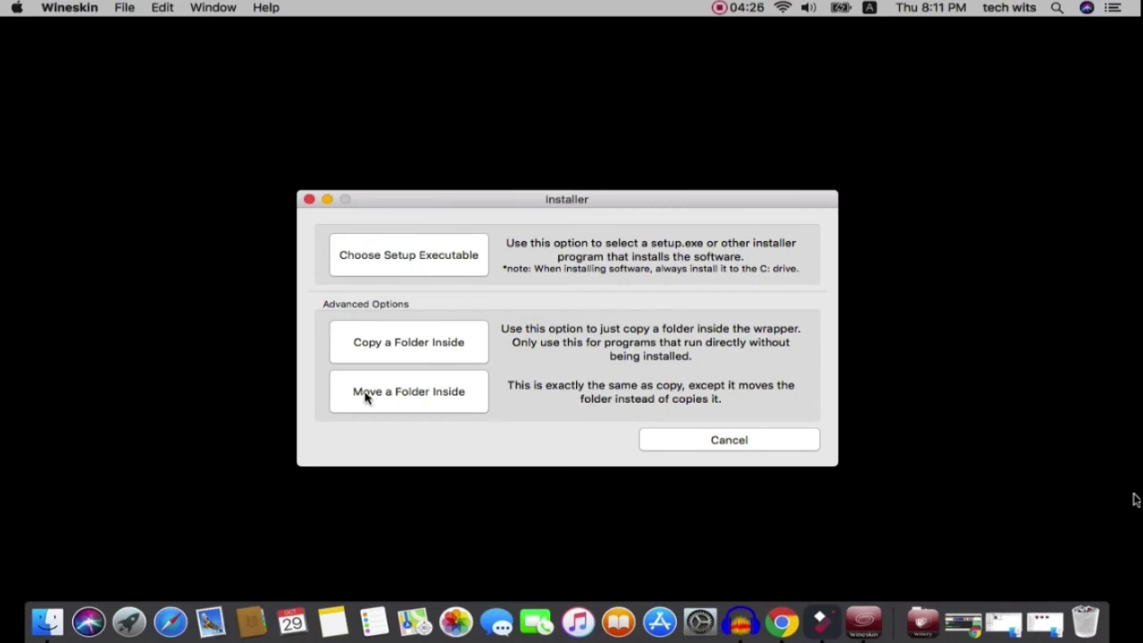
# - Choose Move a Folder Inside and point the chooser at Downloads
pyautogui.click(396, 394)
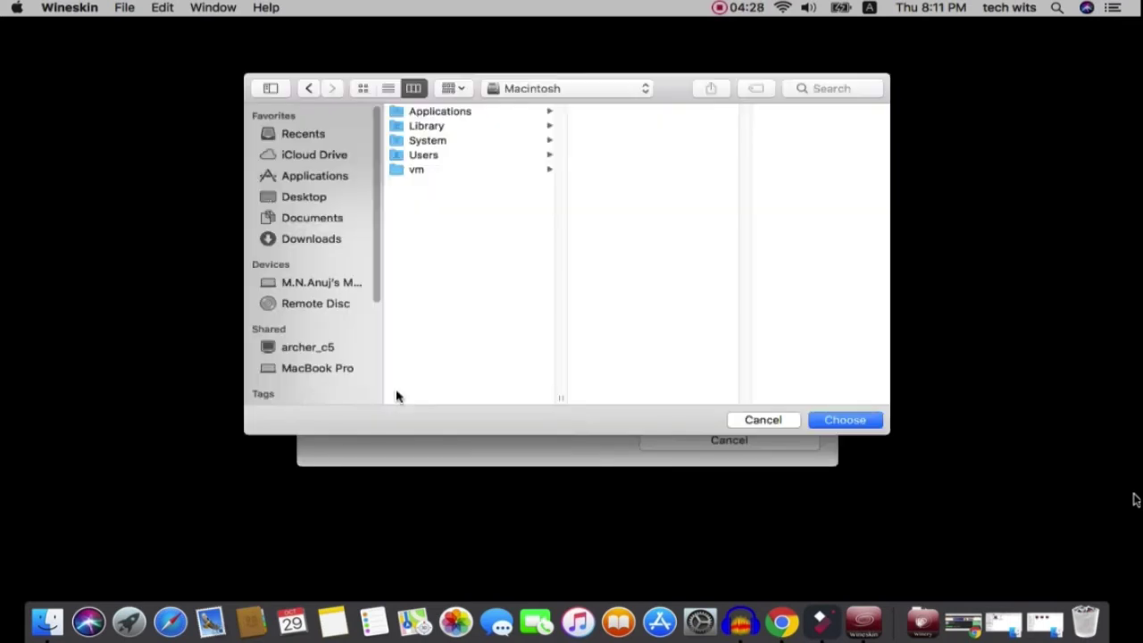
pyautogui.click(334, 240)
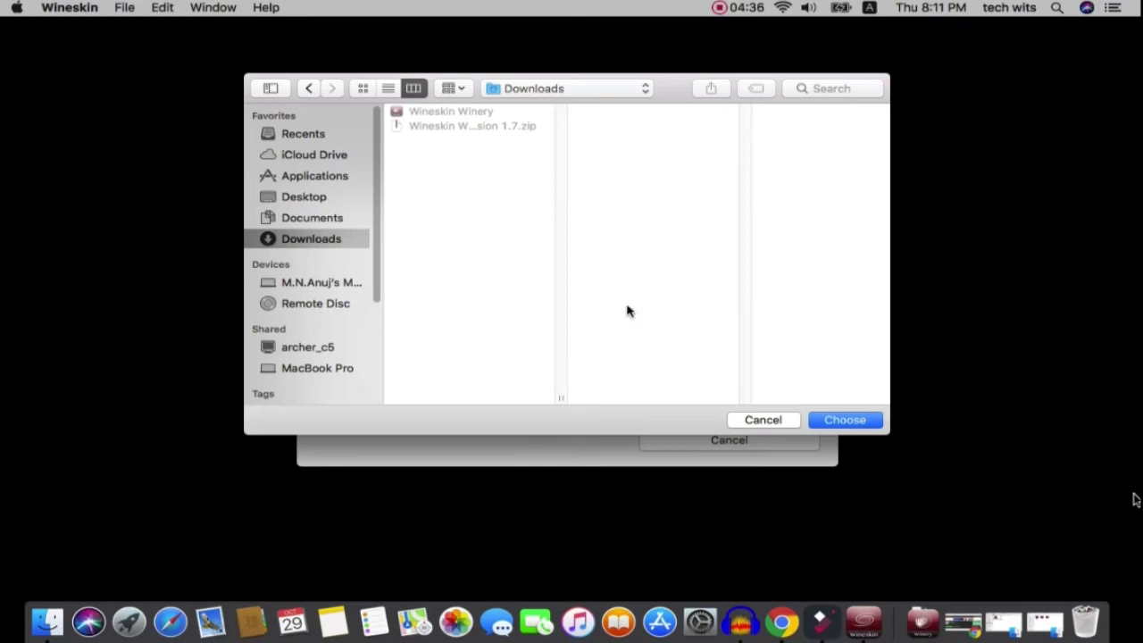
pyautogui.click(782, 625)
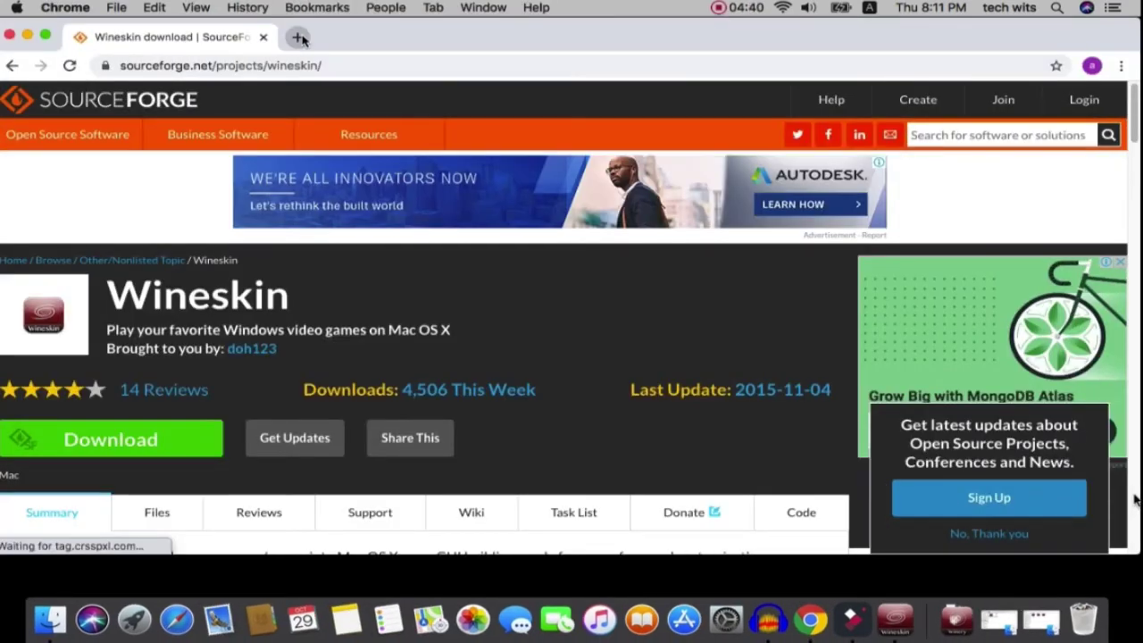
# - Search for the Rufus download and get rufus-3.12.exe from the official Rufus site
pyautogui.click(298, 38)
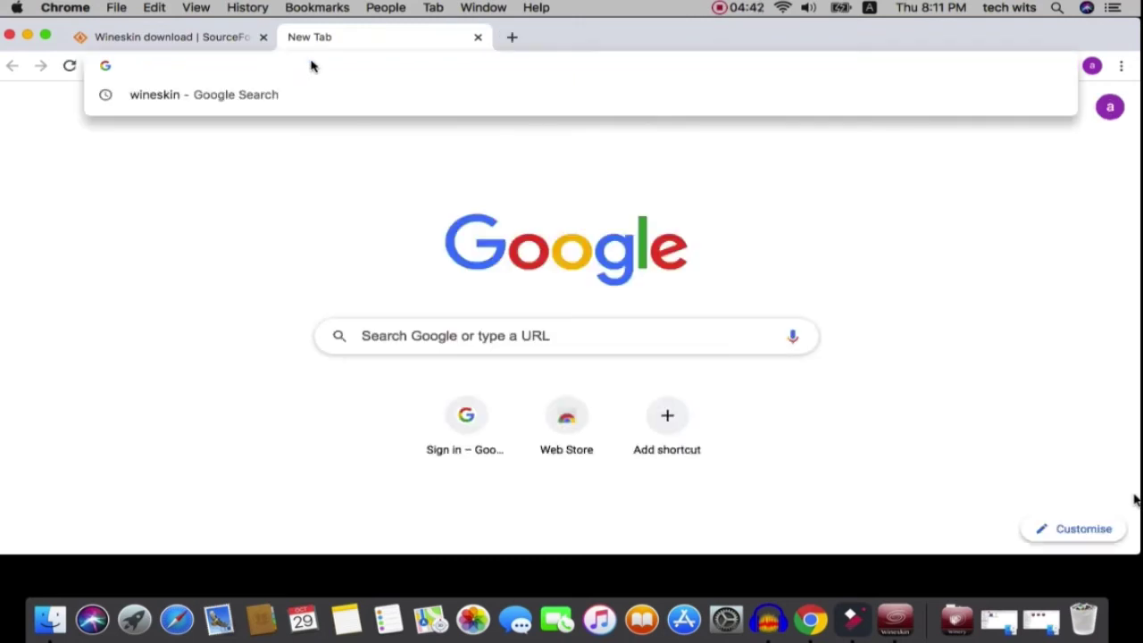
pyautogui.write('ruf')
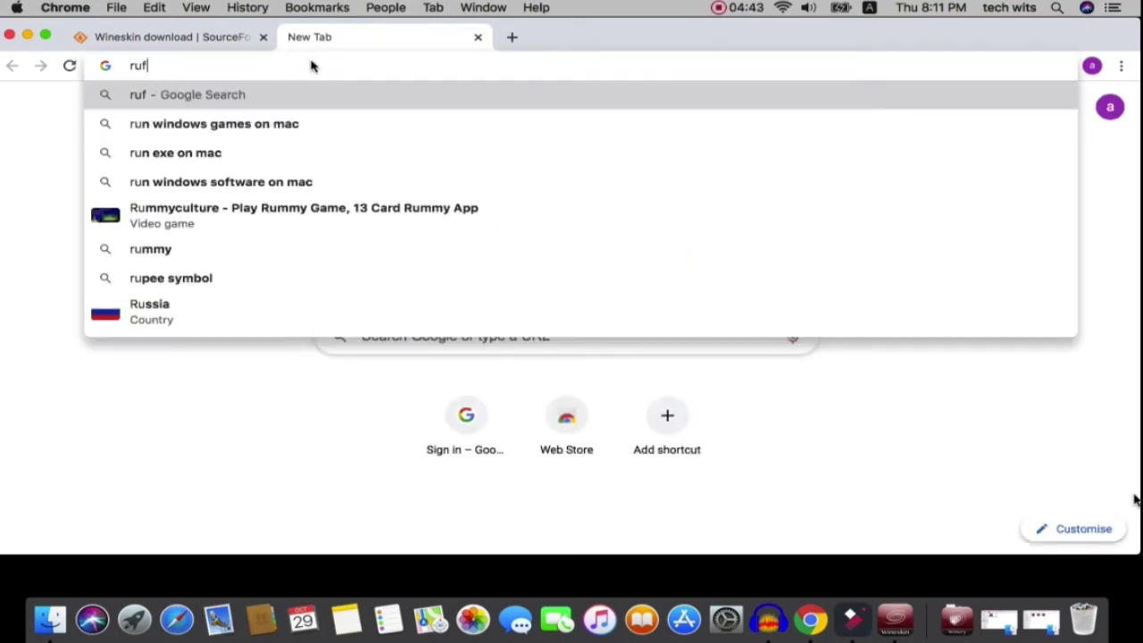
pyautogui.write('ers')
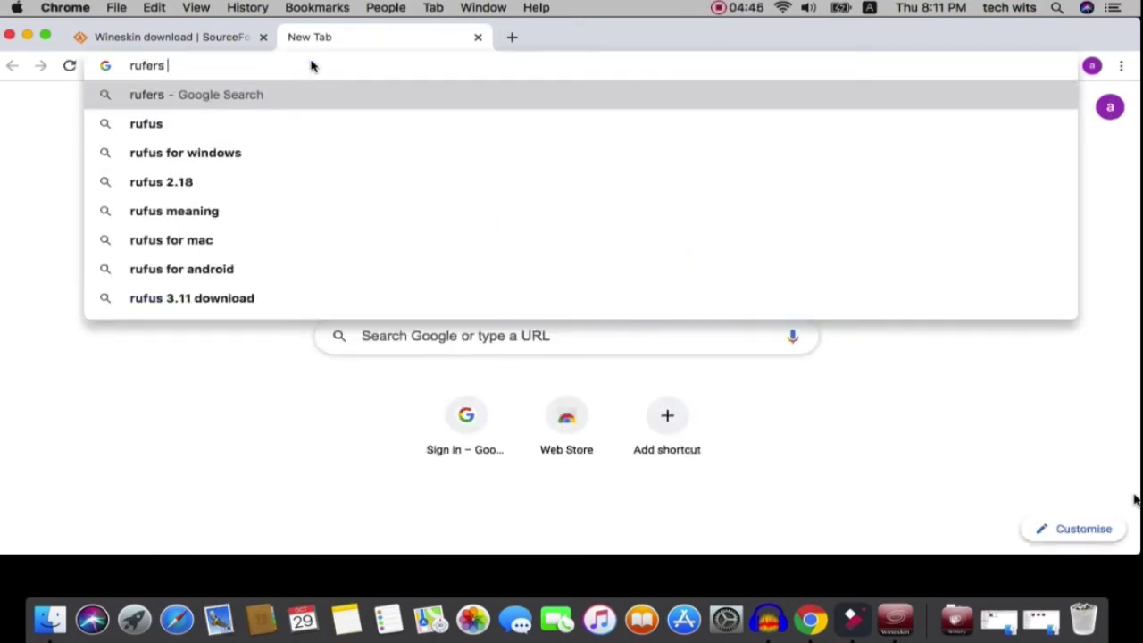
pyautogui.press('Down')
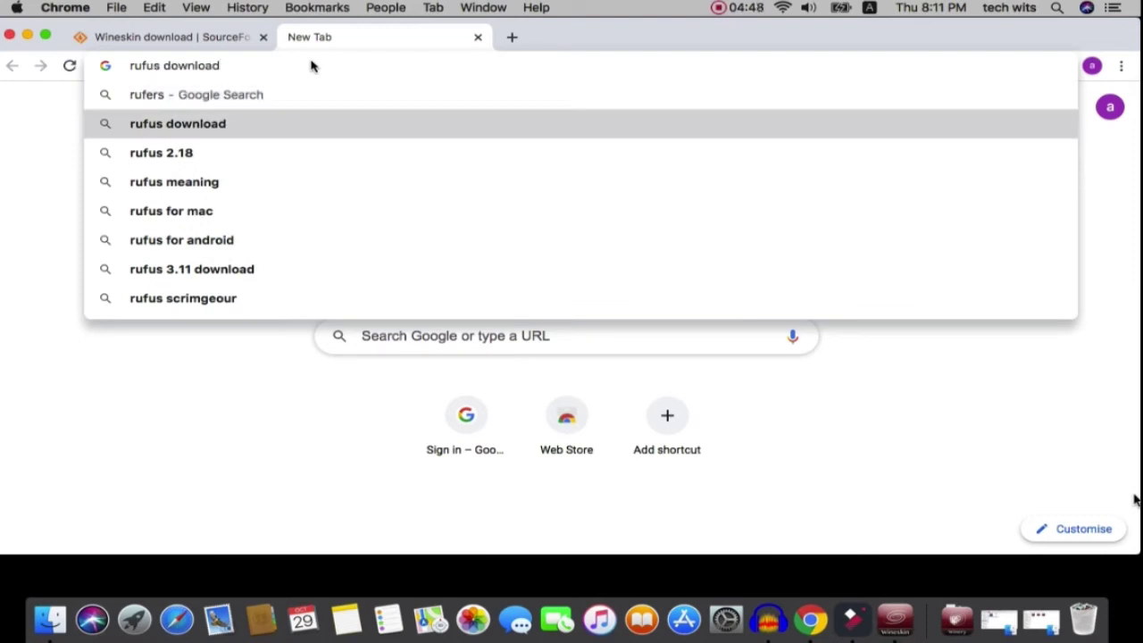
pyautogui.press('Return')
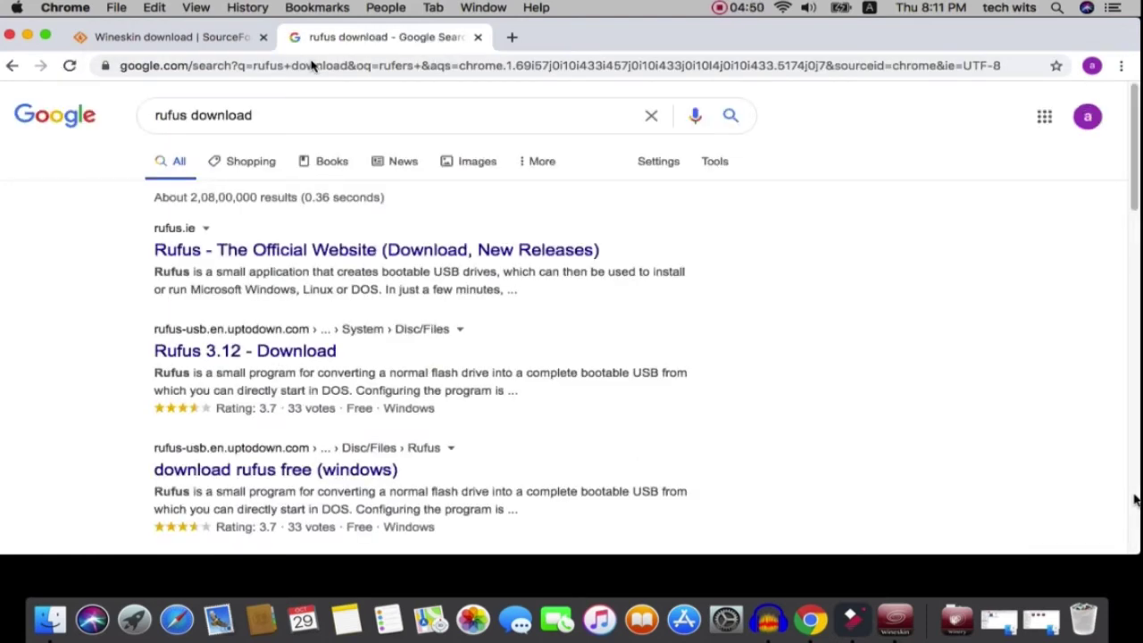
pyautogui.click(256, 258)
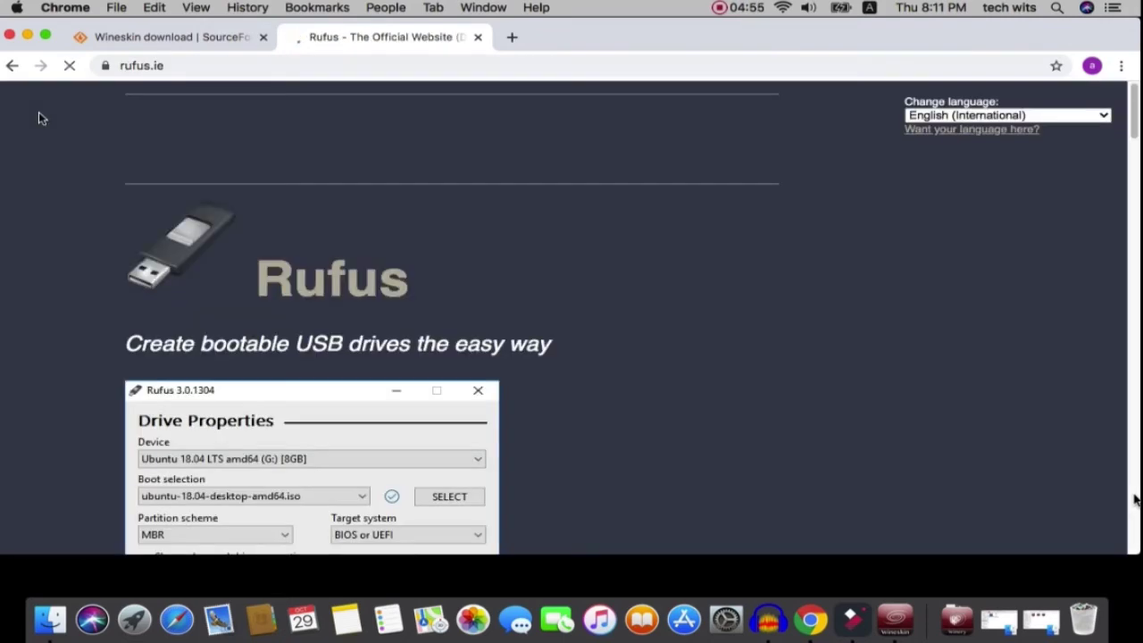
pyautogui.scroll(-5, 447, 258)
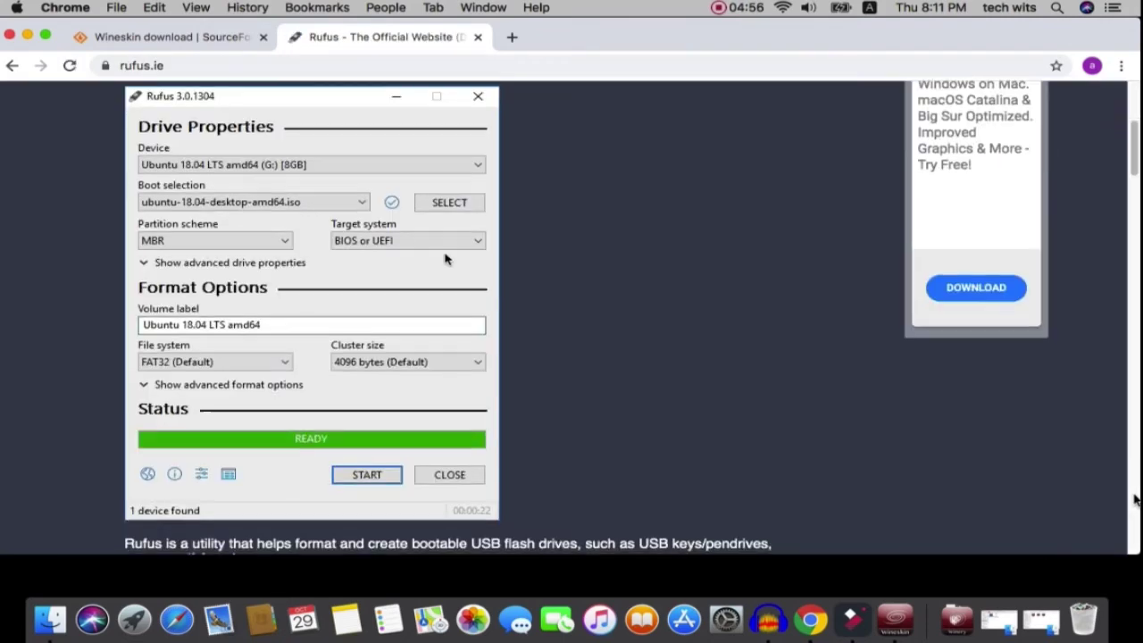
pyautogui.scroll(-10, 446, 258)
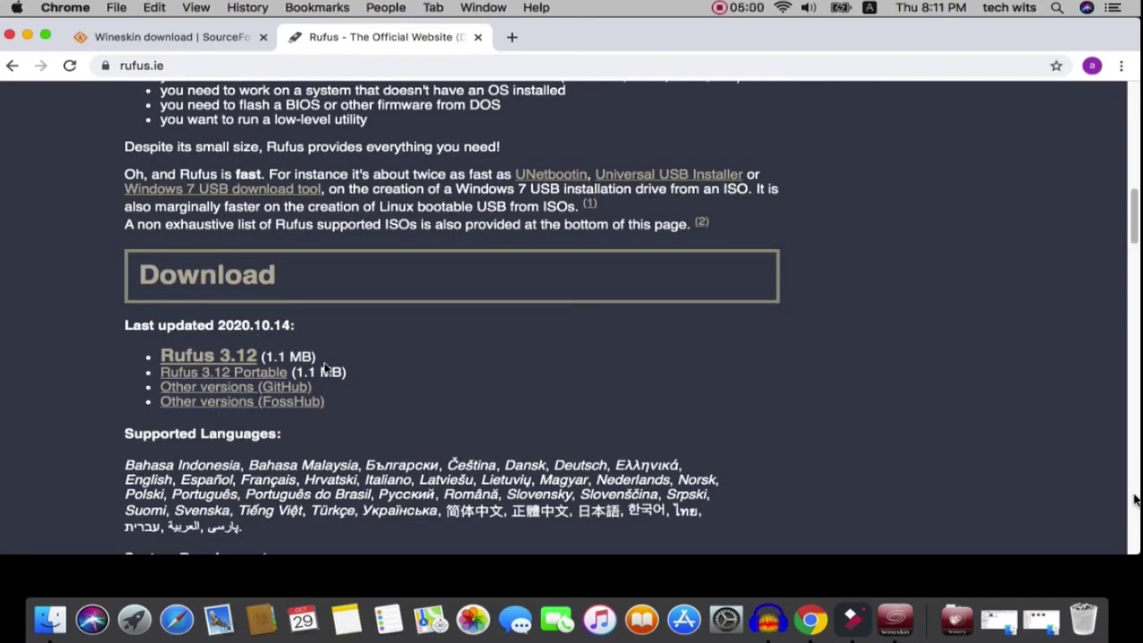
pyautogui.click(218, 360)
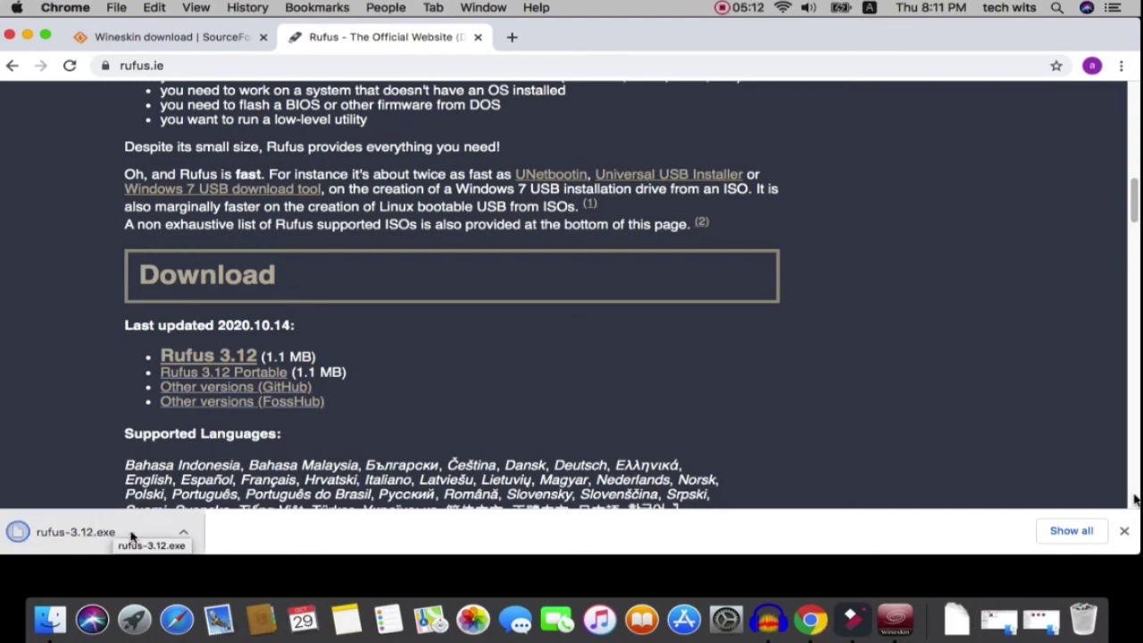
pyautogui.click(28, 40)
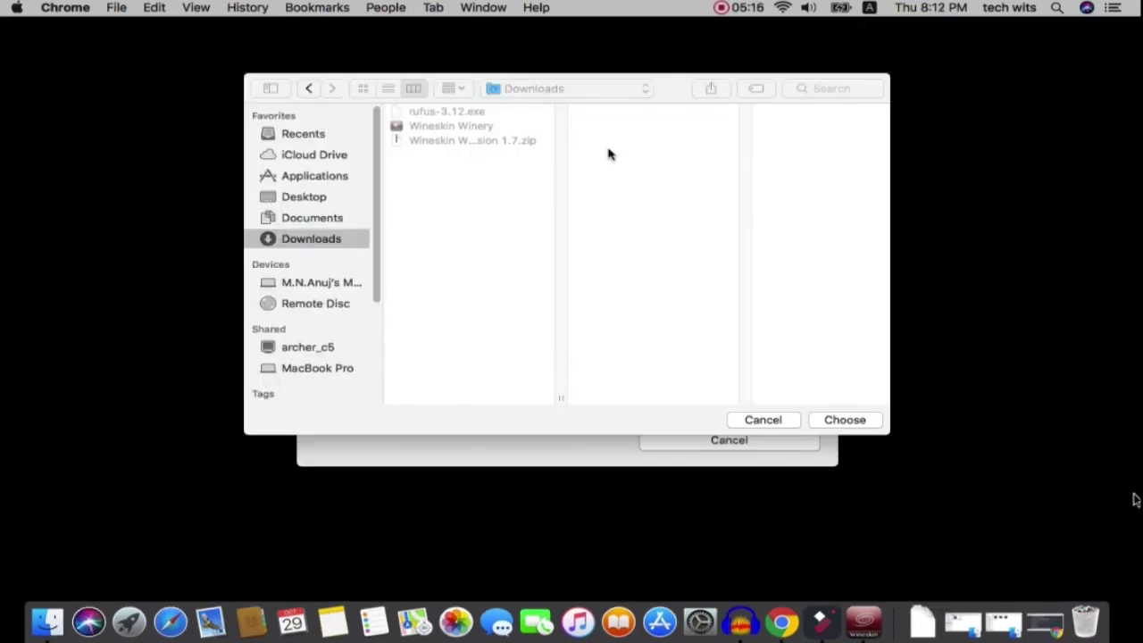
# - Cancel the Wineskin file chooser and open Downloads in Finder
pyautogui.click(504, 231)
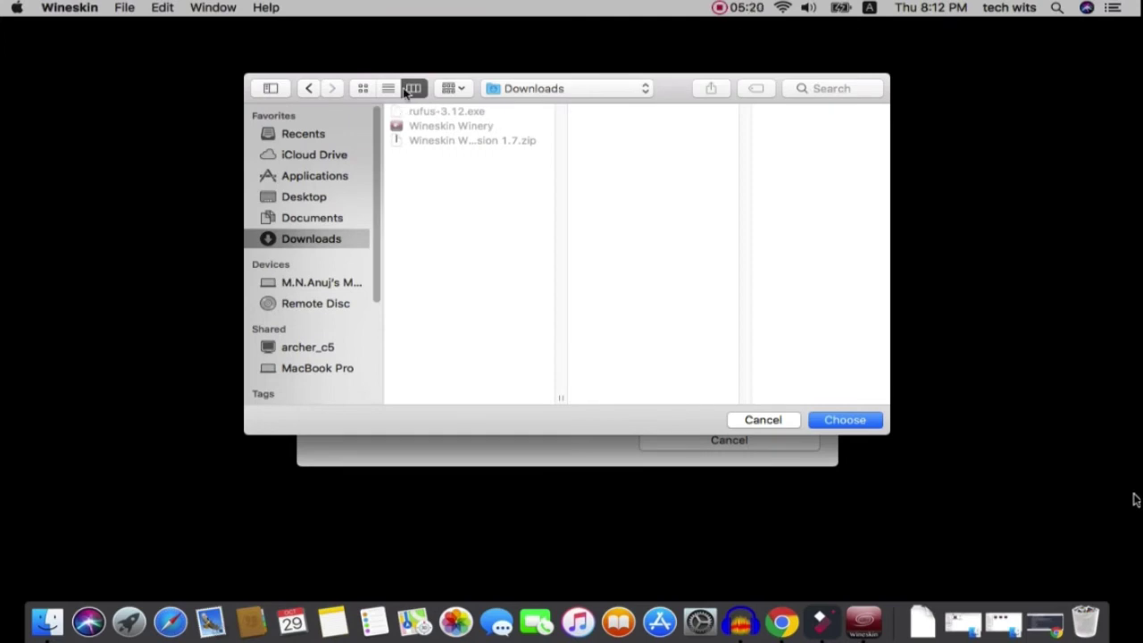
pyautogui.click(766, 416)
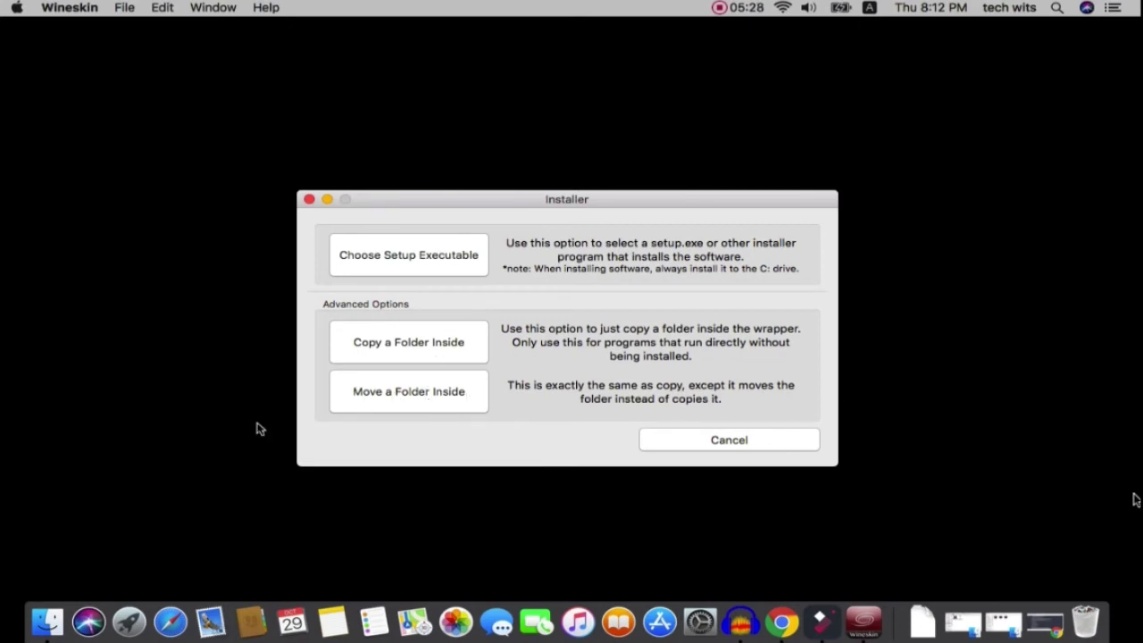
pyautogui.click(49, 621)
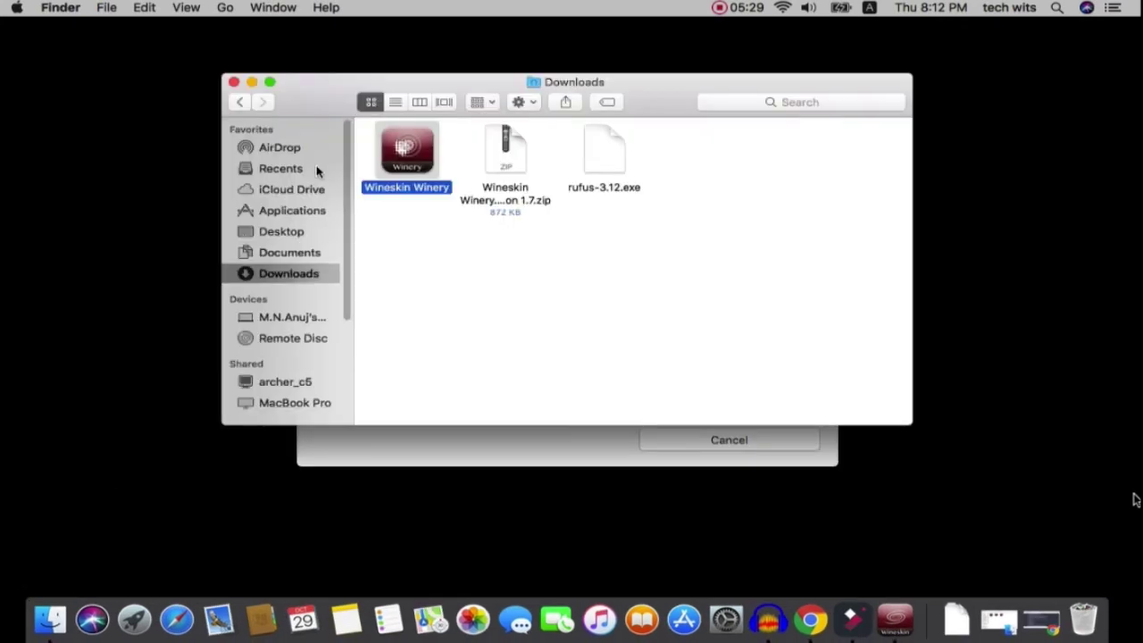
# - Create a folder named rufus in Downloads and move rufus-3.12.exe into it
pyautogui.click(607, 167)
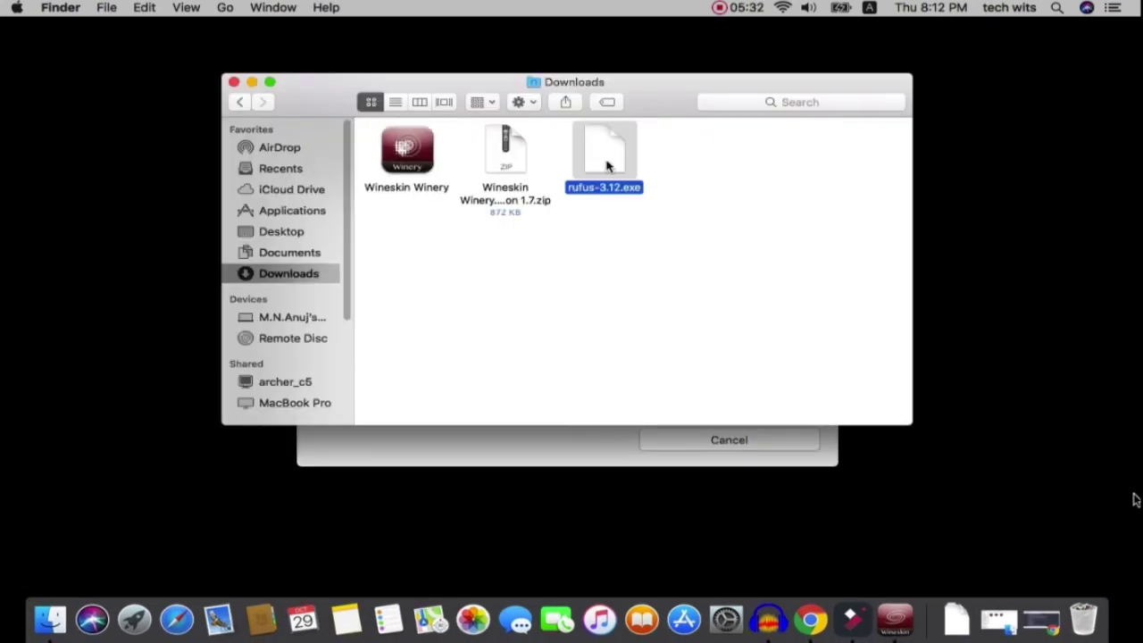
pyautogui.rightClick(672, 169)
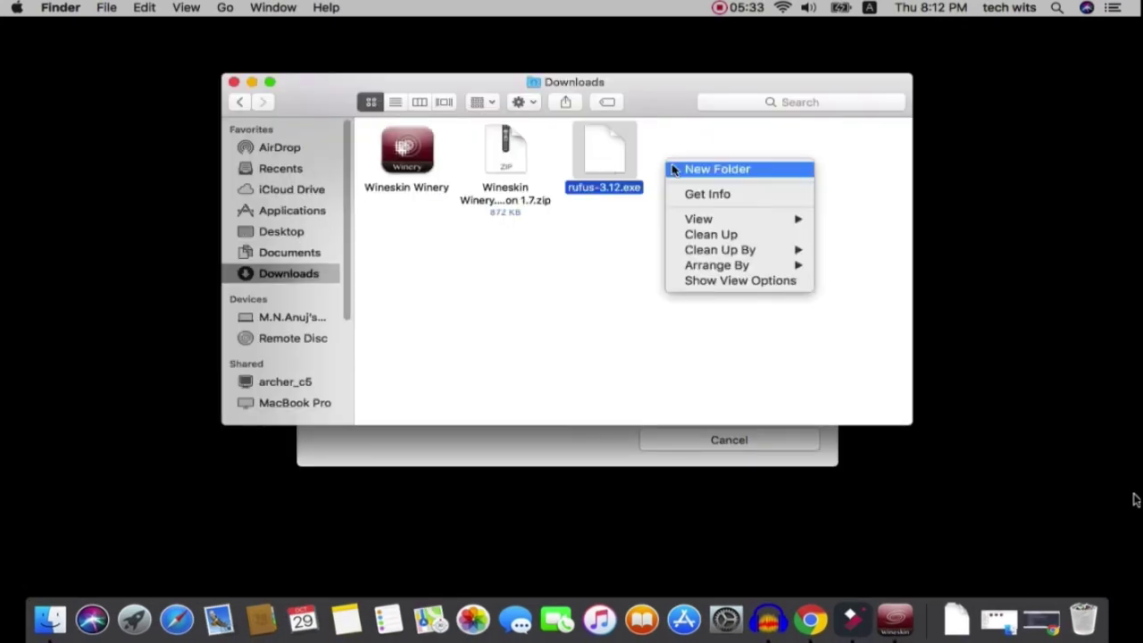
pyautogui.click(717, 168)
pyautogui.press('BackSpace')
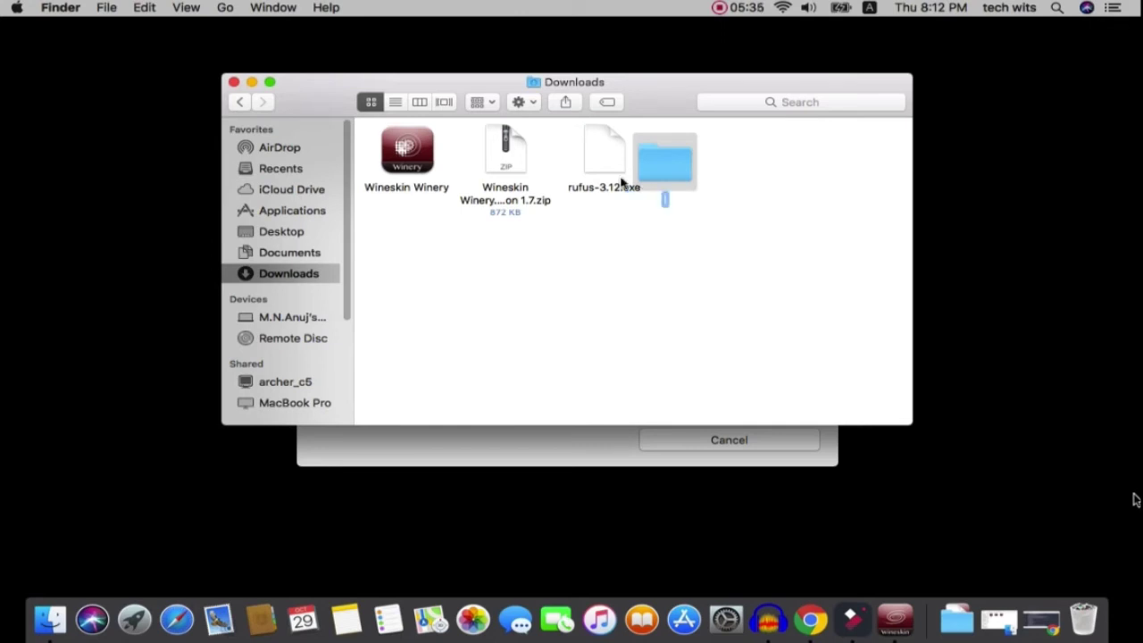
pyautogui.write('ruf')
pyautogui.write('us')
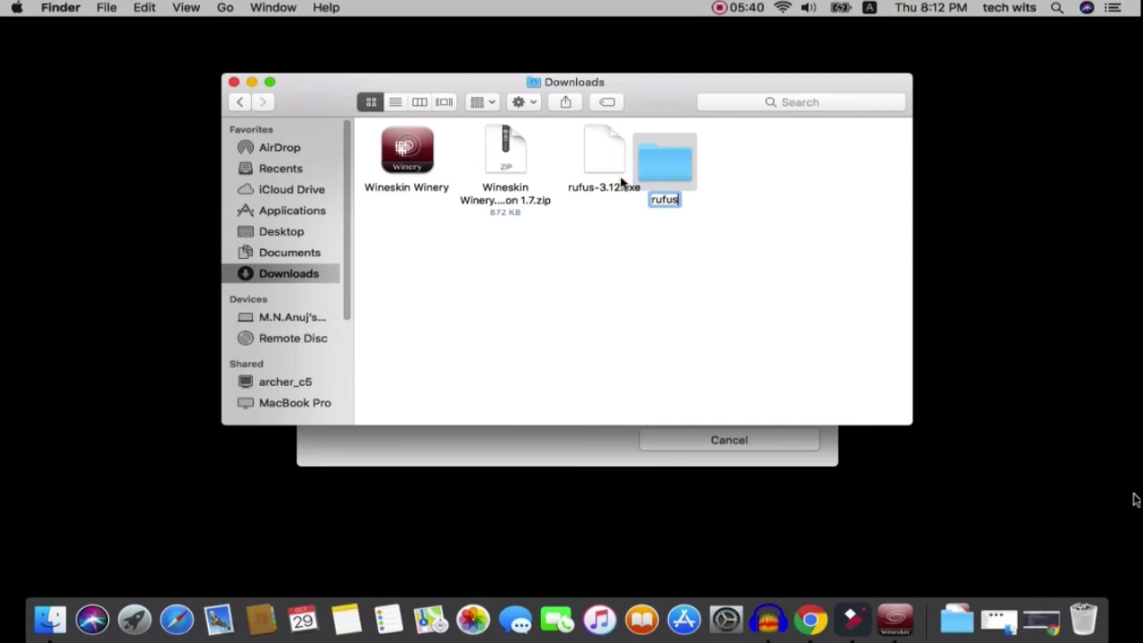
pyautogui.press('Return')
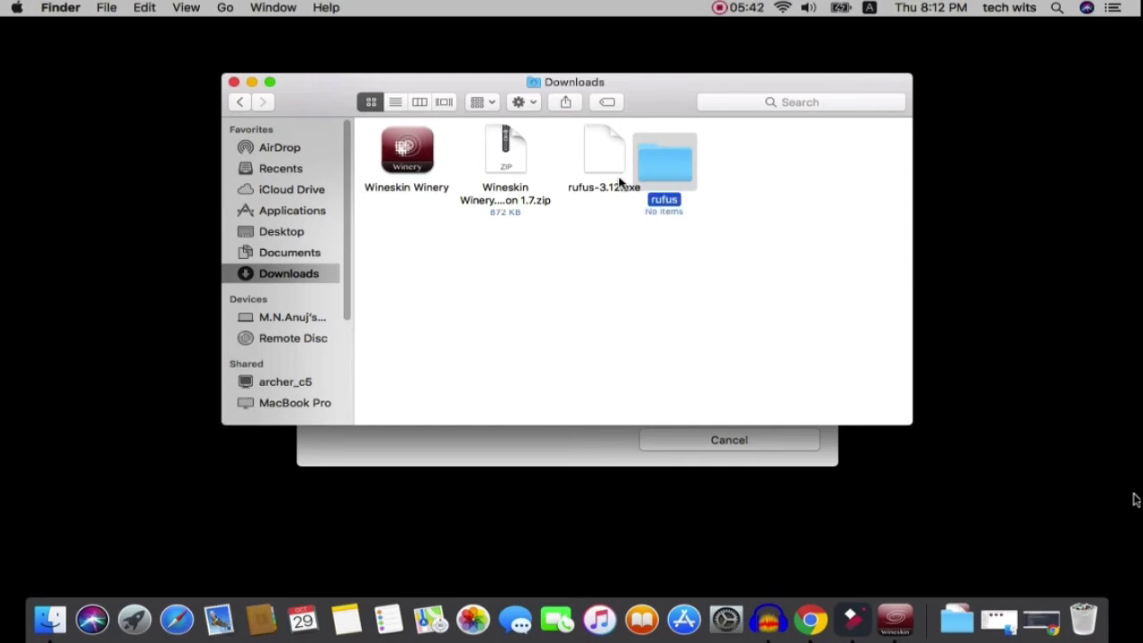
pyautogui.click(596, 159)
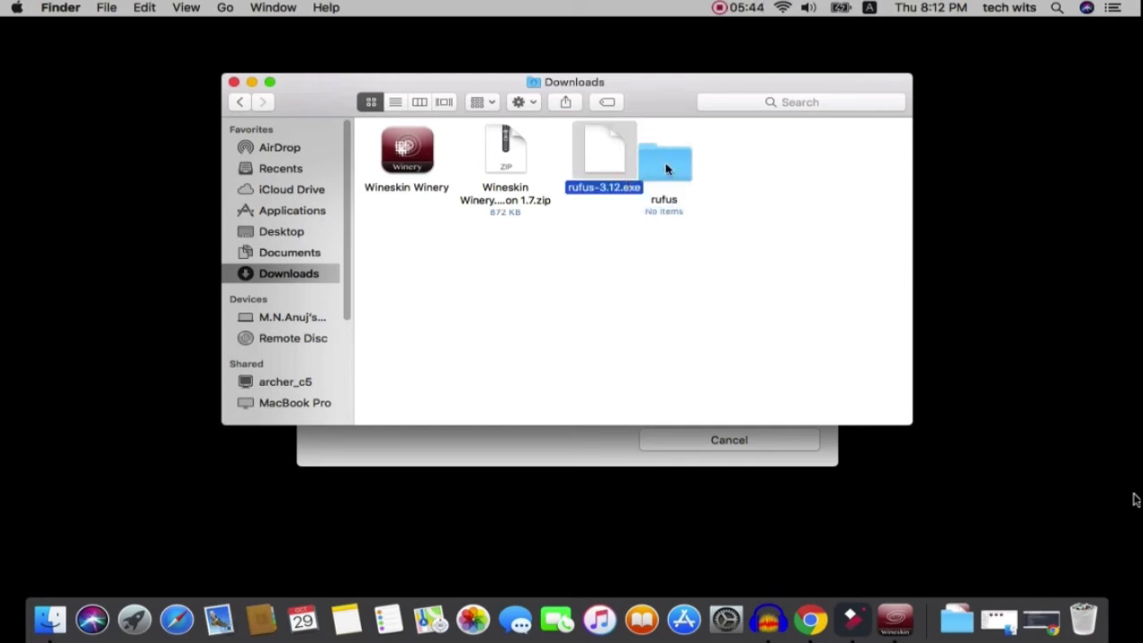
pyautogui.moveTo(609, 150)
pyautogui.mouseDown()
pyautogui.moveTo(676, 176)
pyautogui.moveTo(613, 153)
pyautogui.mouseUp()
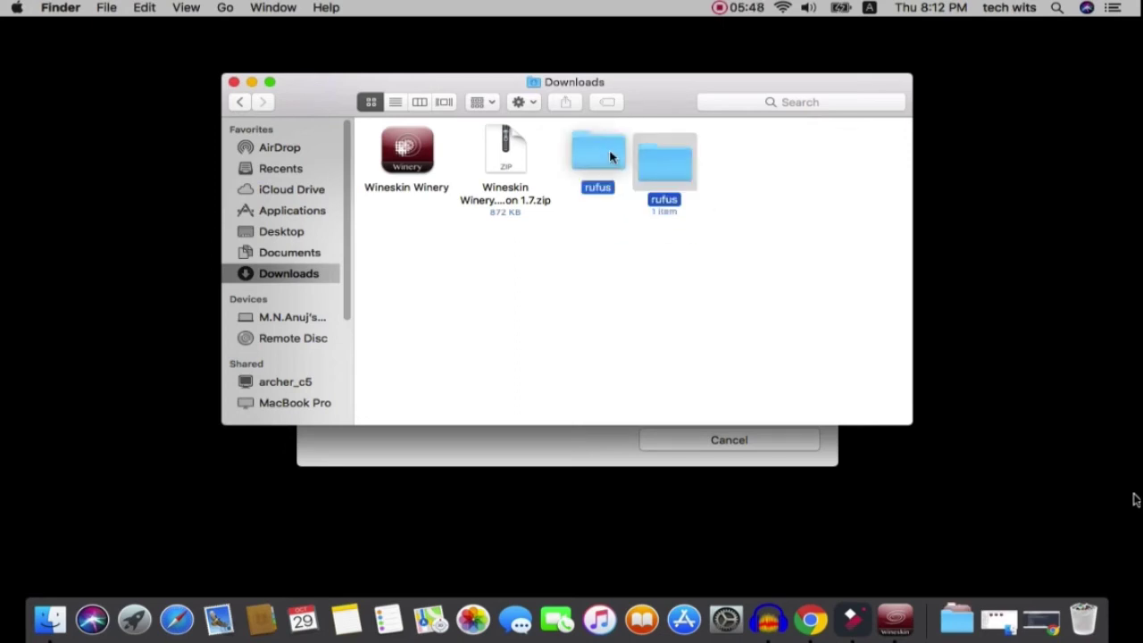
# - Move the rufus folder from Downloads into the Rufers wrapper
pyautogui.click(234, 82)
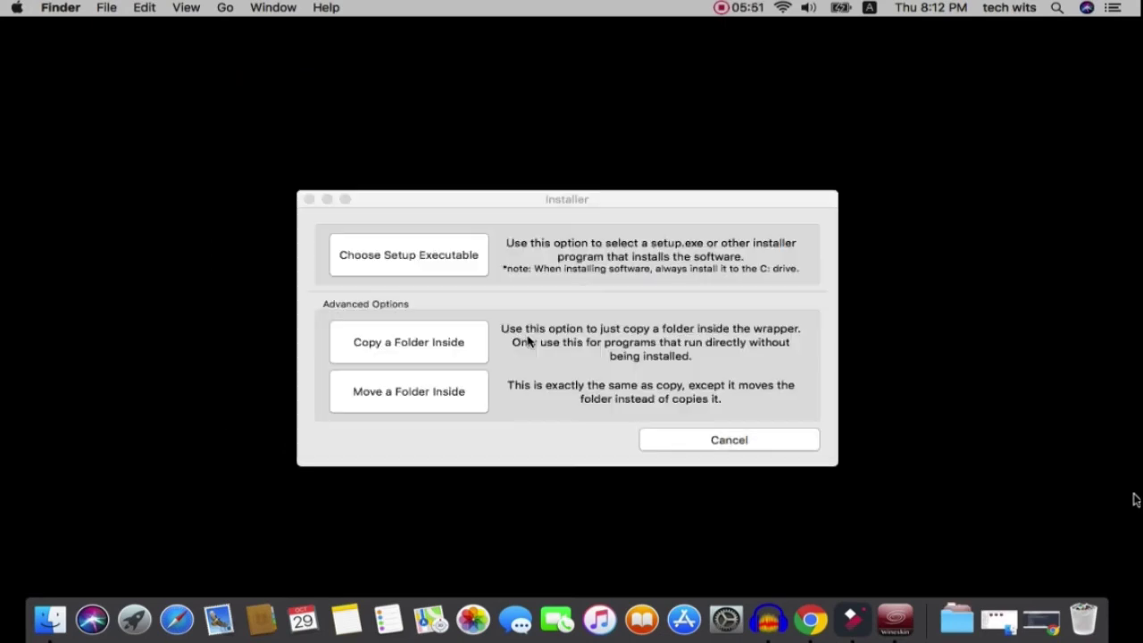
pyautogui.click(444, 393)
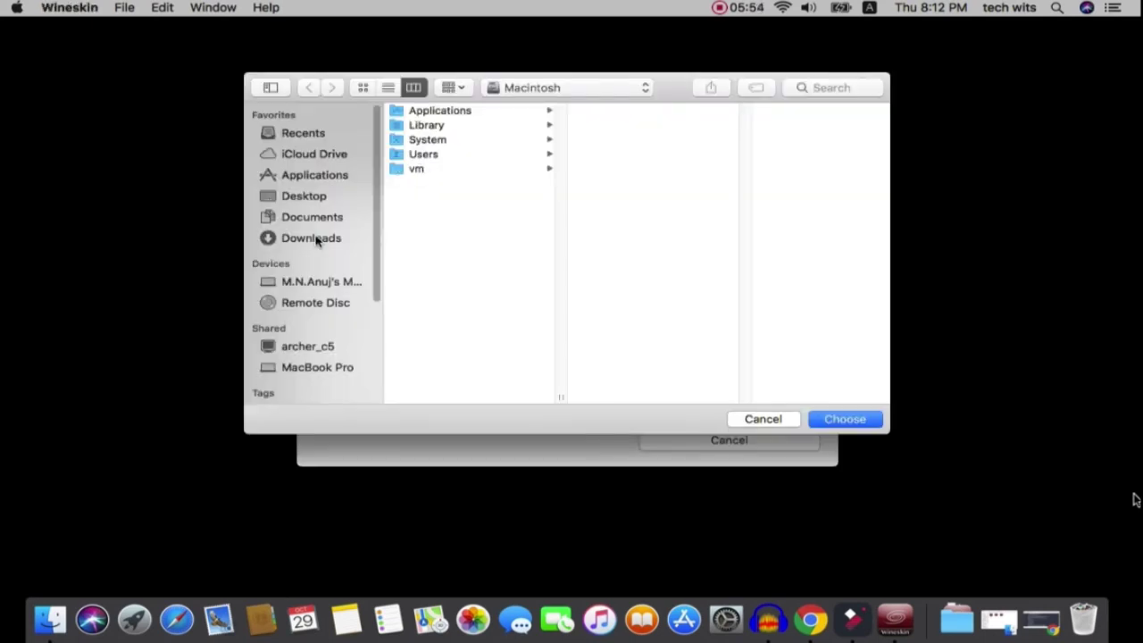
pyautogui.click(319, 238)
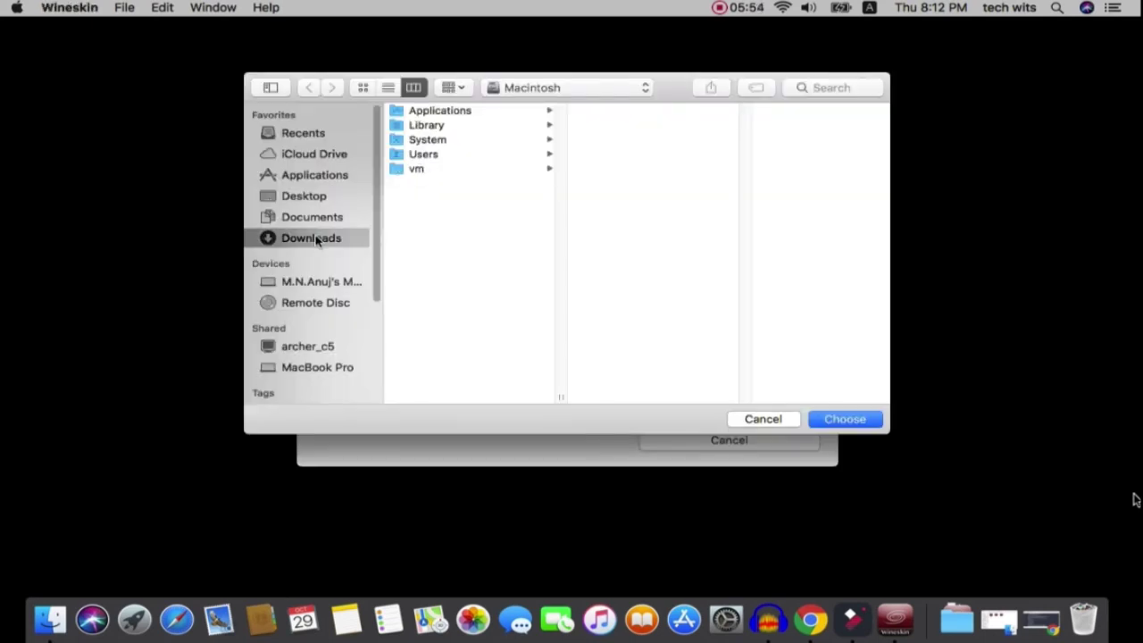
pyautogui.click(417, 112)
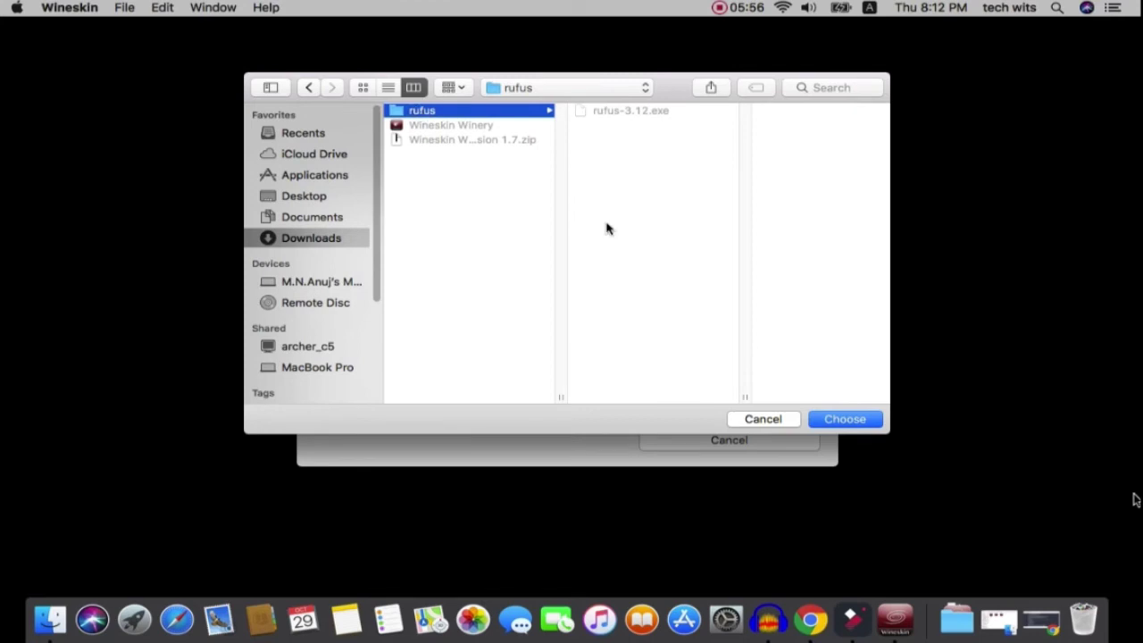
pyautogui.click(851, 421)
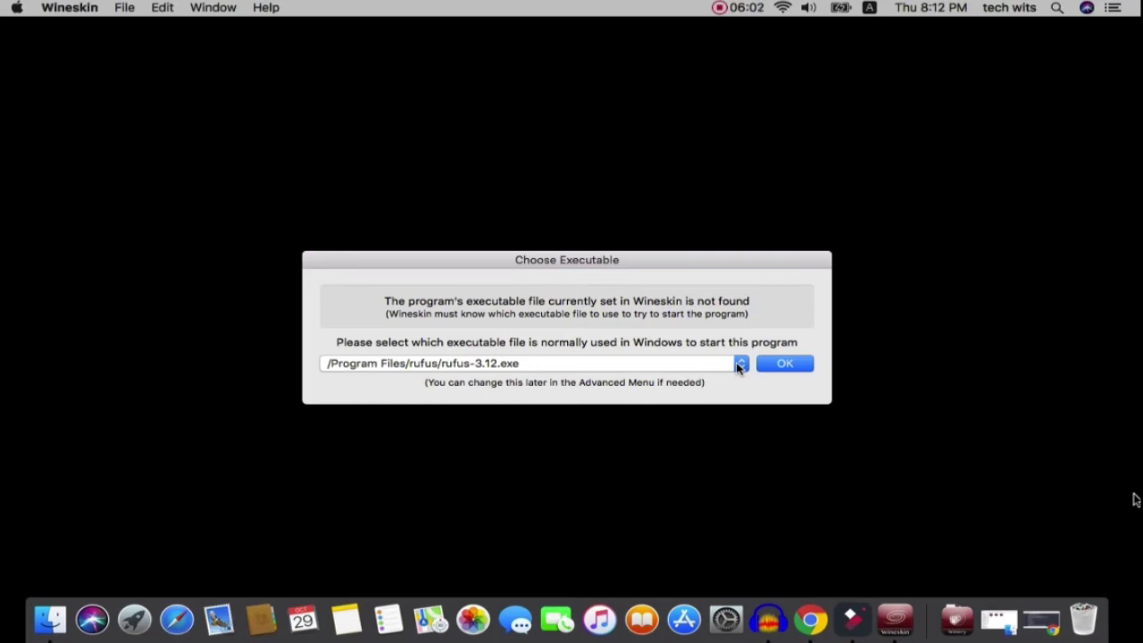
# - Select /Program Files/rufus/rufus-3.12.exe from the executable list and confirm it
pyautogui.click(739, 367)
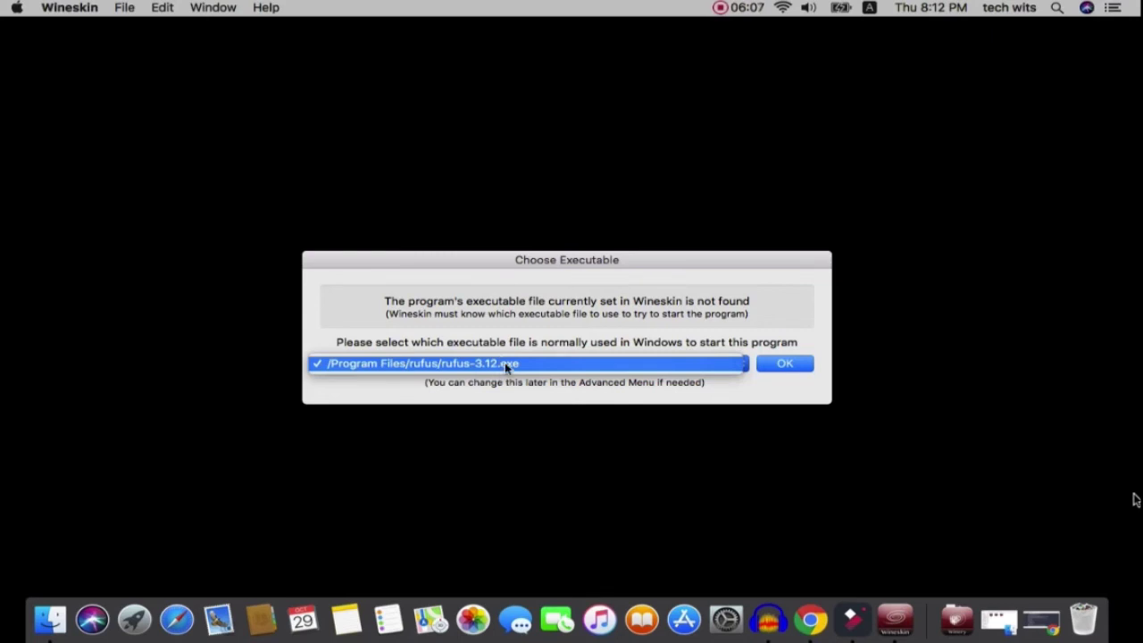
pyautogui.click(505, 362)
pyautogui.click(774, 366)
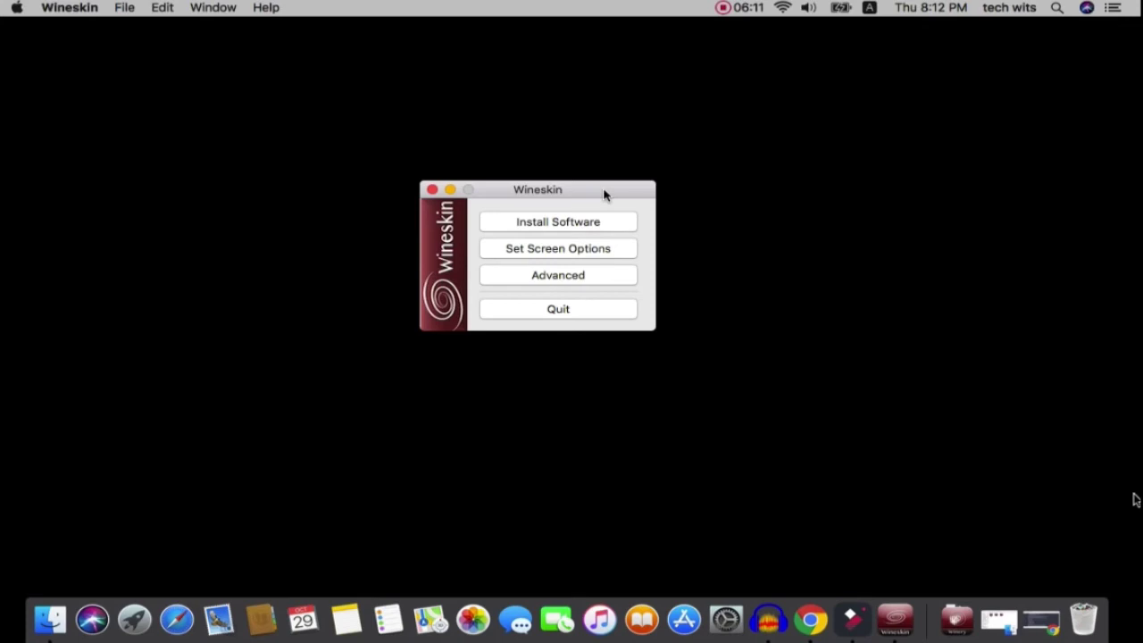
# - Leave screen options unchanged, then kill running Wineskin processes from the Advanced Tools tab
pyautogui.click(564, 250)
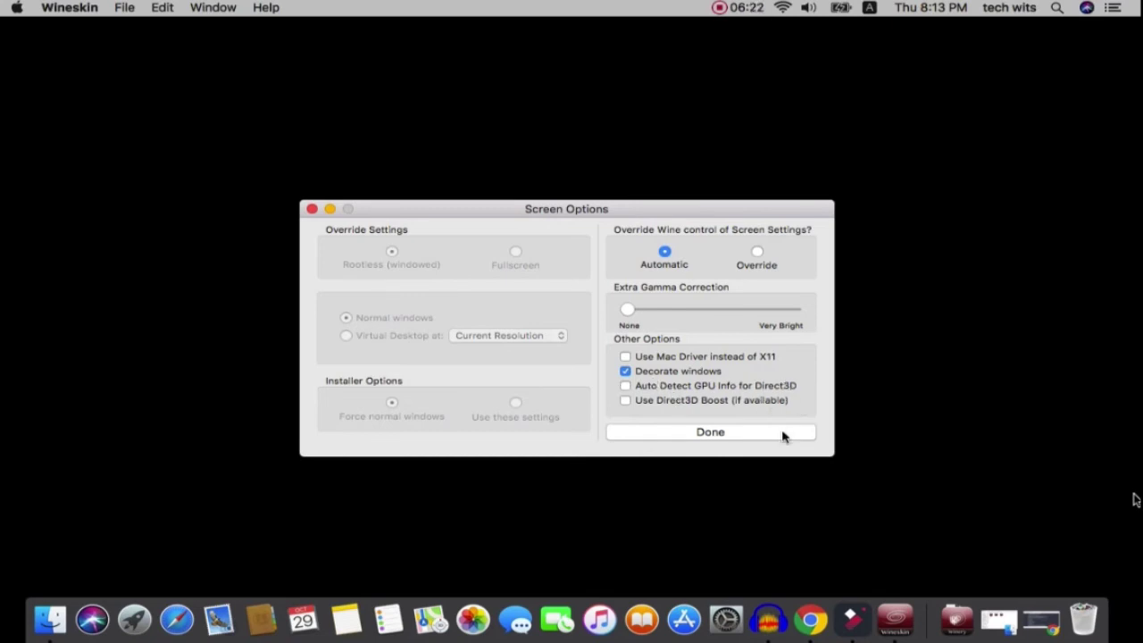
pyautogui.click(717, 431)
pyautogui.click(533, 276)
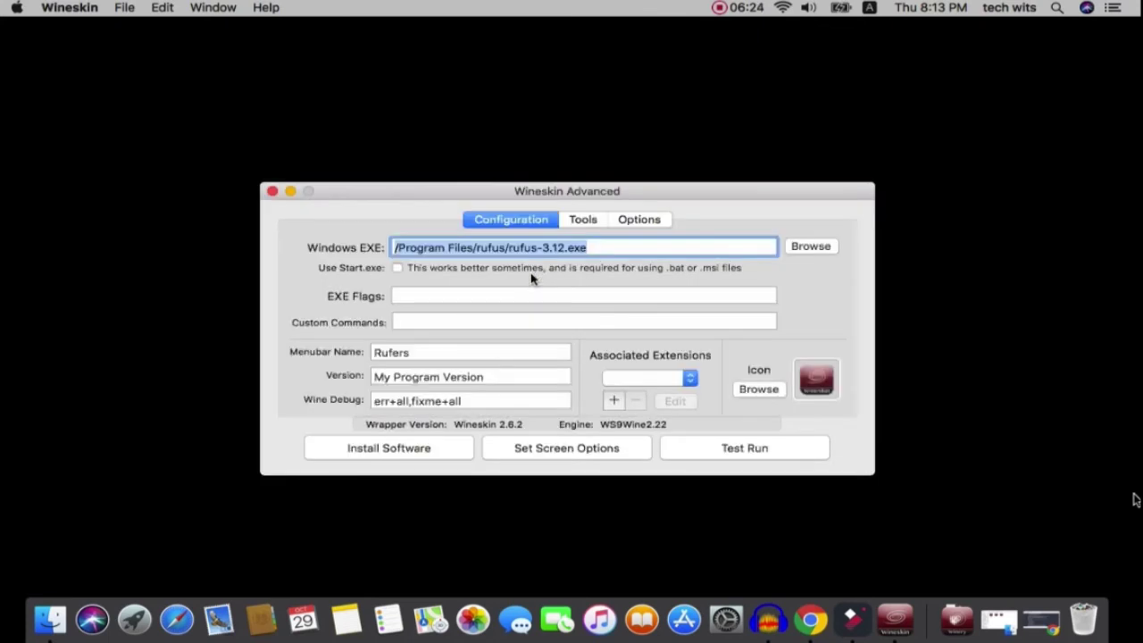
pyautogui.click(578, 222)
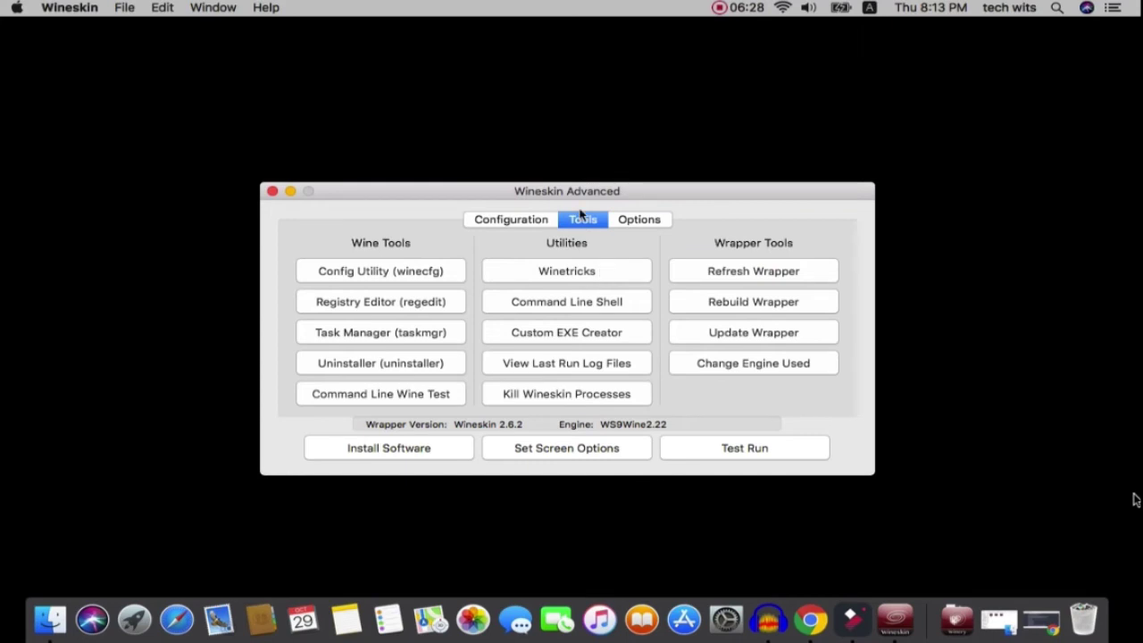
pyautogui.click(539, 397)
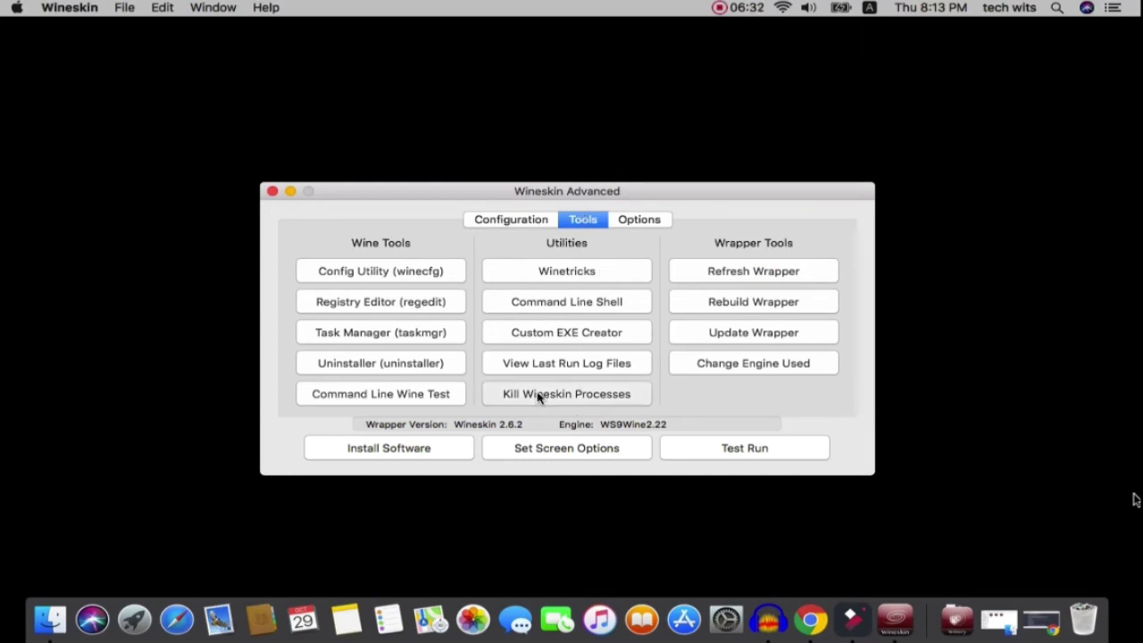
pyautogui.click(693, 271)
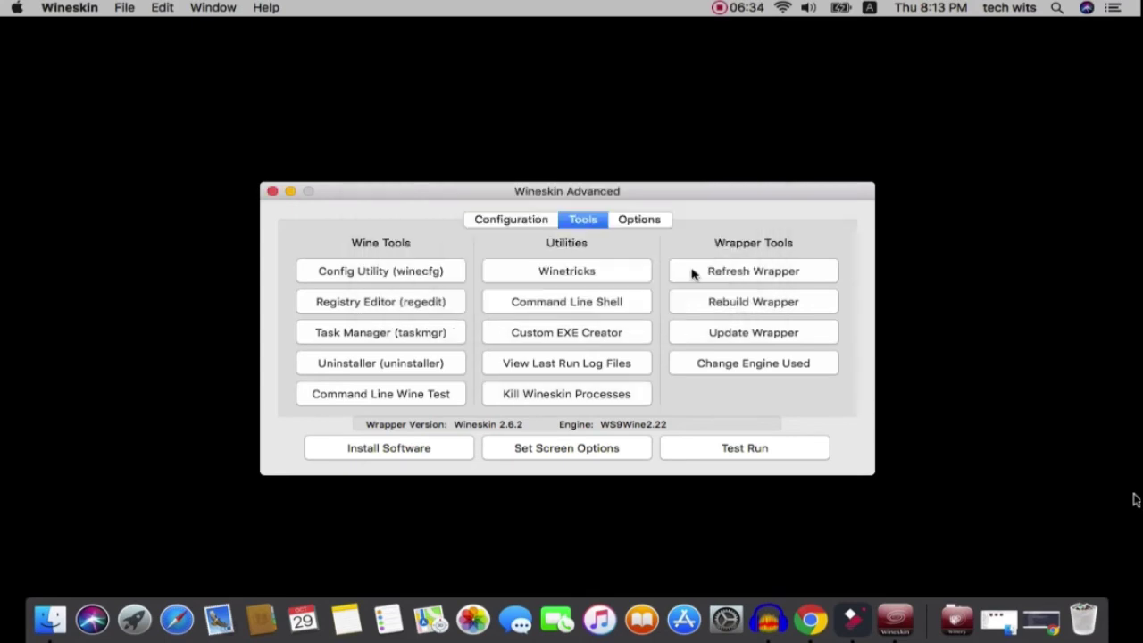
# - Open Winetricks and scroll down through the settings category of packages
pyautogui.click(549, 274)
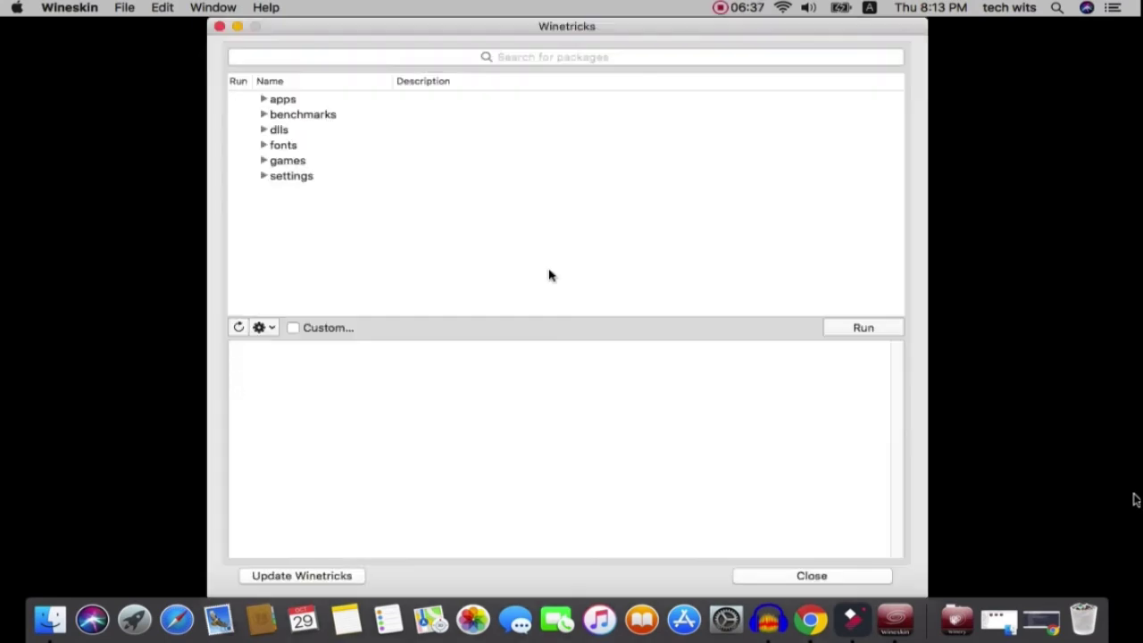
pyautogui.click(265, 176)
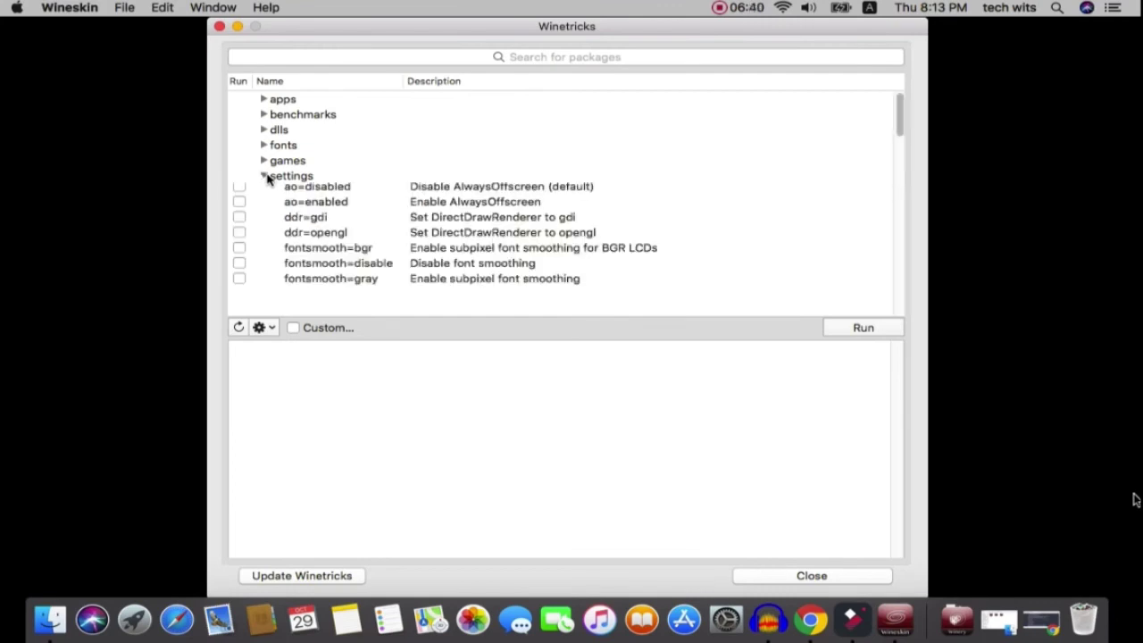
pyautogui.scroll(-2, 477, 217)
pyautogui.scroll(-2, 476, 217)
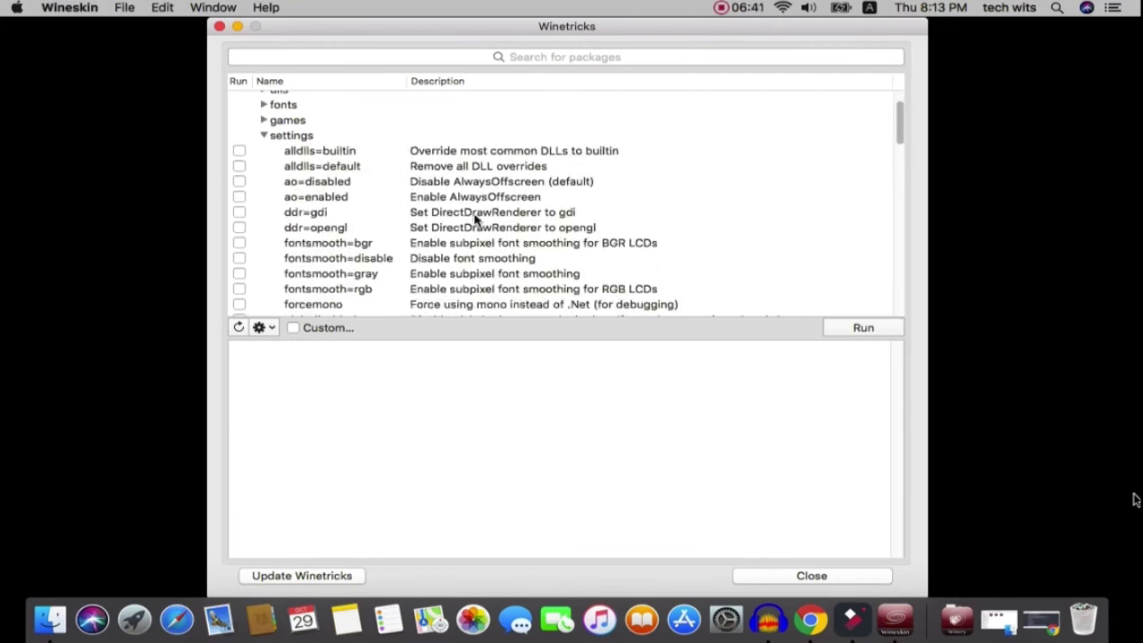
pyautogui.scroll(-3, 475, 218)
pyautogui.scroll(-3, 475, 219)
pyautogui.scroll(-2, 475, 220)
pyautogui.scroll(-3, 475, 220)
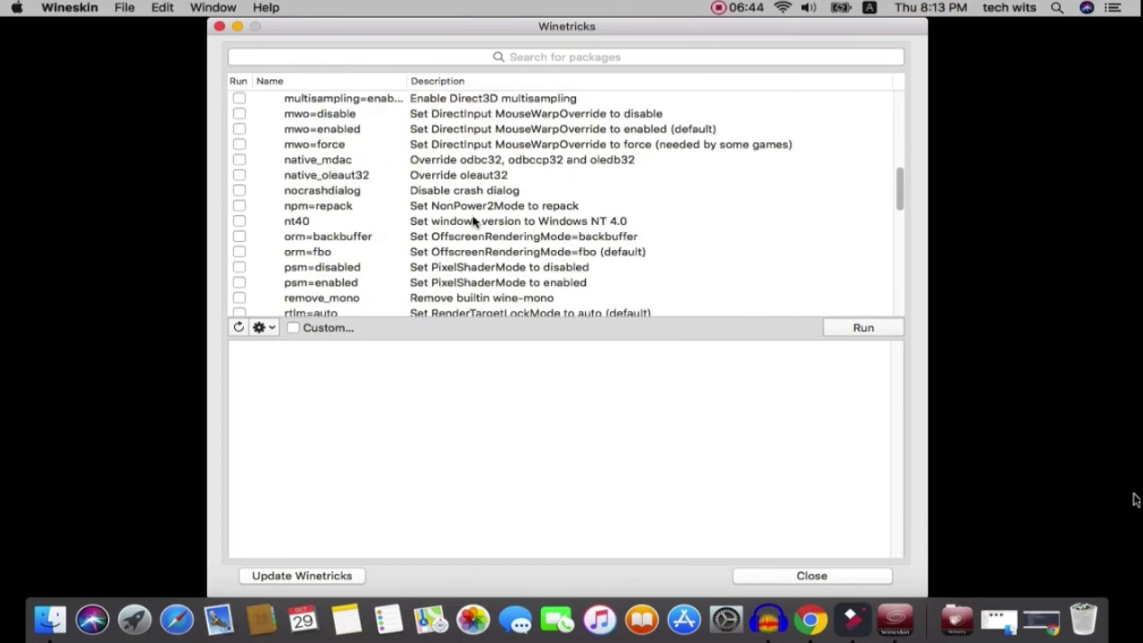
pyautogui.scroll(-1, 475, 221)
pyautogui.scroll(-3, 475, 221)
pyautogui.scroll(-1, 475, 222)
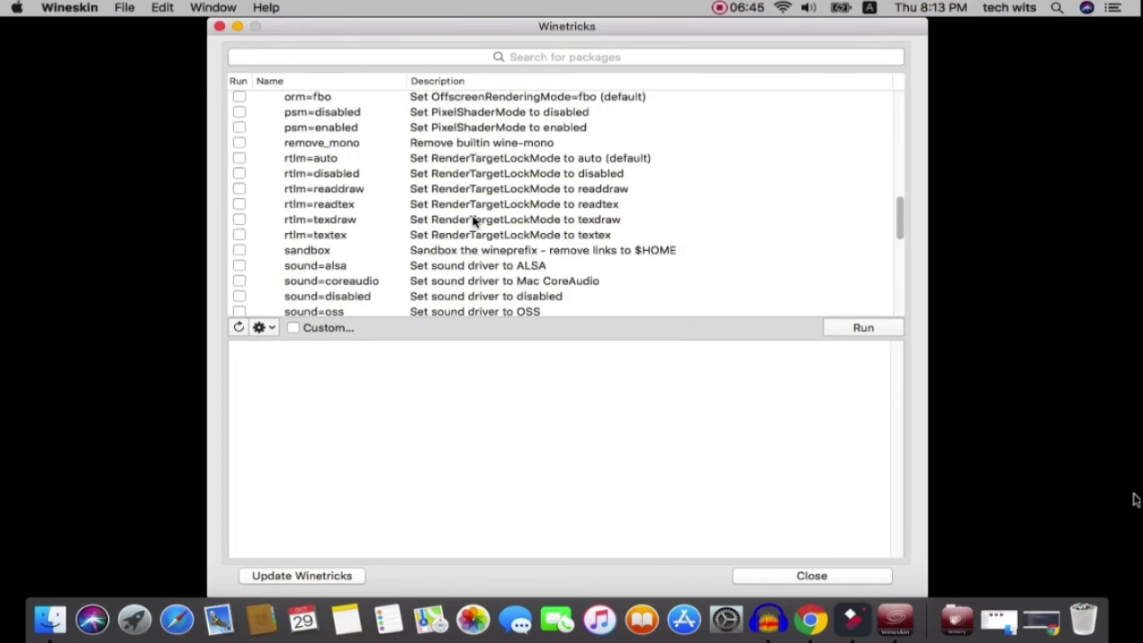
pyautogui.scroll(-4, 475, 221)
pyautogui.scroll(-2, 475, 222)
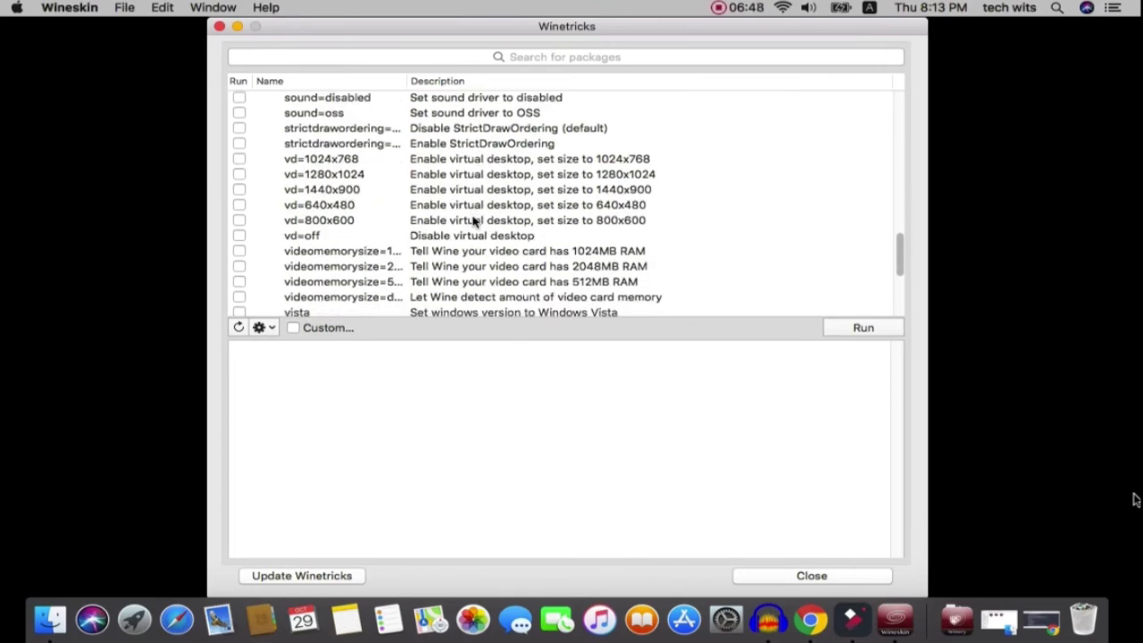
pyautogui.scroll(-1, 475, 221)
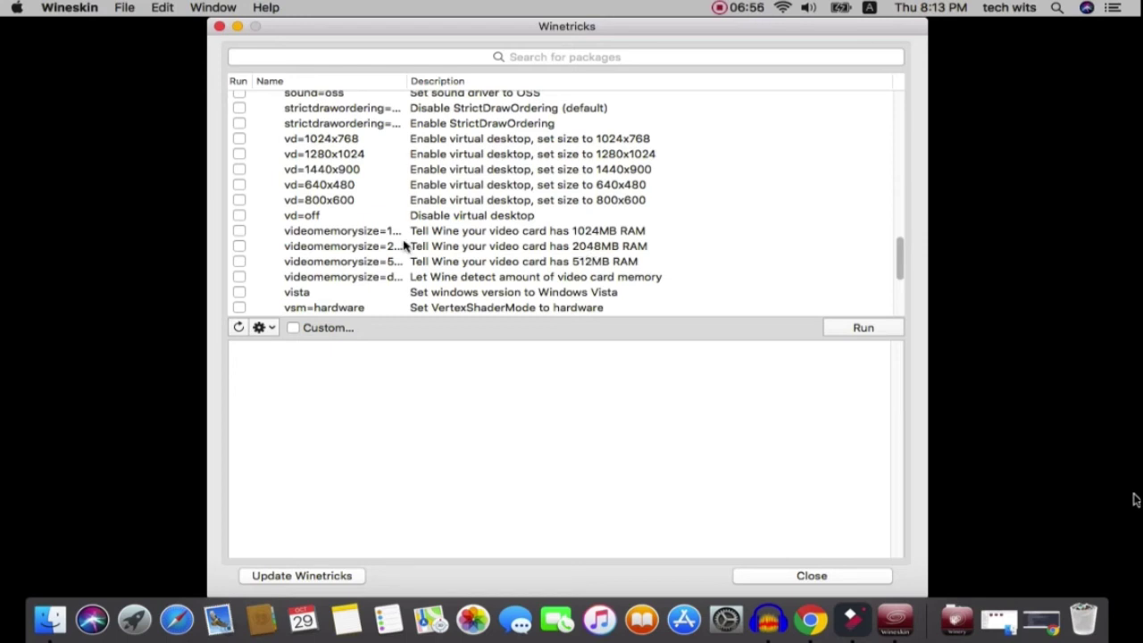
# - Tick the videomemorysize=2048 package (2048MB video RAM) and run it
pyautogui.click(303, 245)
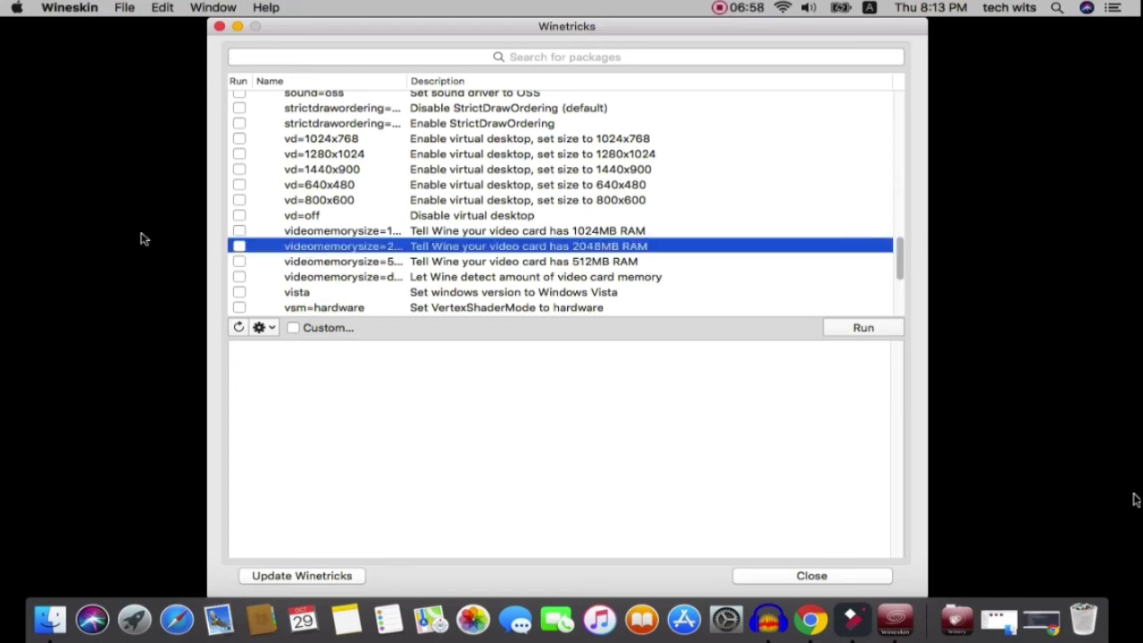
pyautogui.click(239, 245)
pyautogui.scroll(-5, 536, 259)
pyautogui.scroll(10, 547, 250)
pyautogui.scroll(10, 544, 253)
pyautogui.scroll(-5, 541, 250)
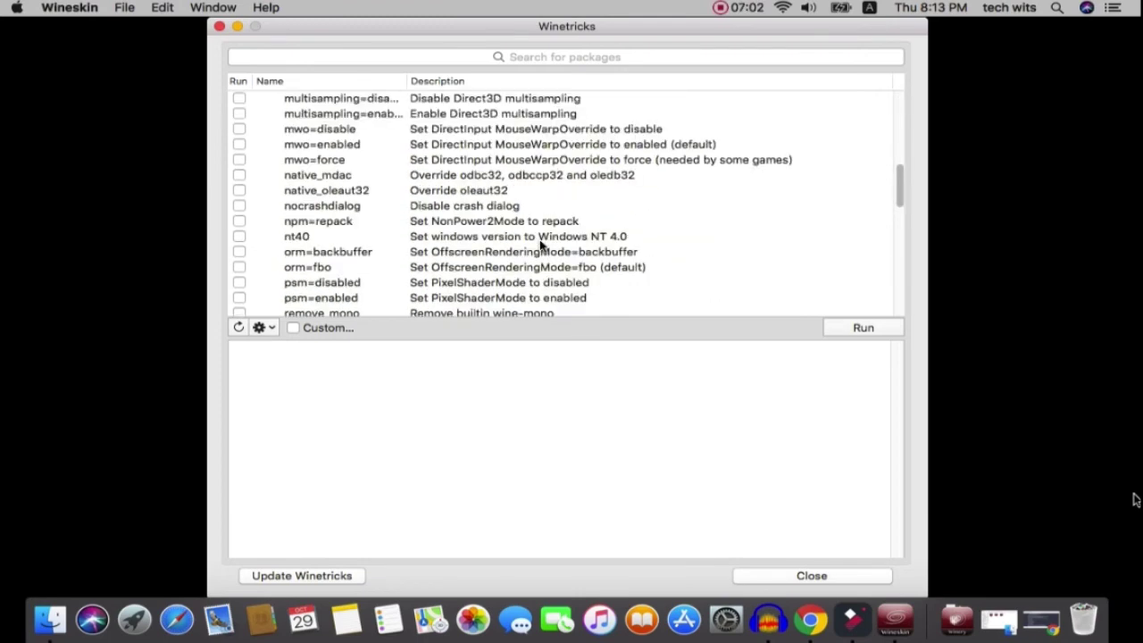
pyautogui.scroll(-5, 541, 244)
pyautogui.scroll(2, 357, 232)
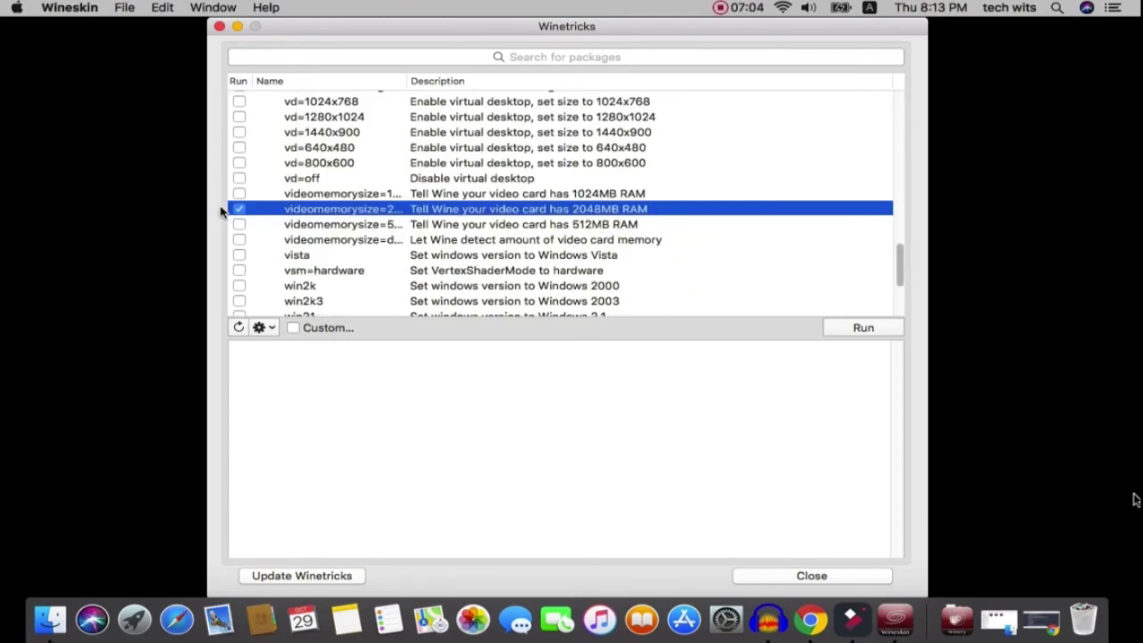
pyautogui.click(851, 328)
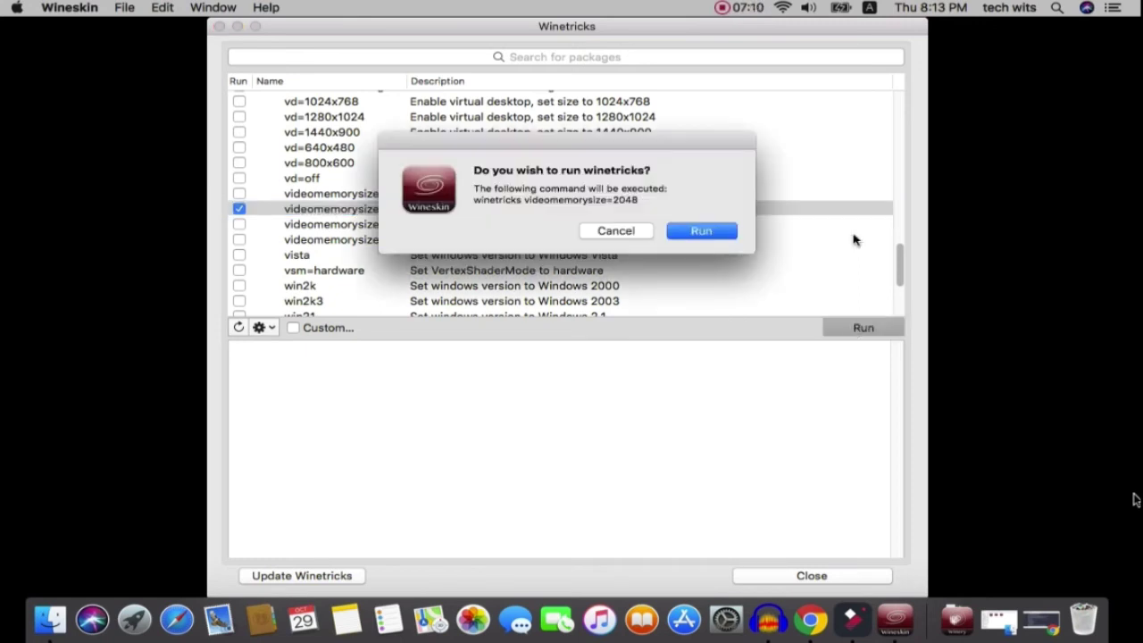
# - Run videomemorysize=2048, allow WineskinX11 network connections, and close Winetricks when finished
pyautogui.click(699, 236)
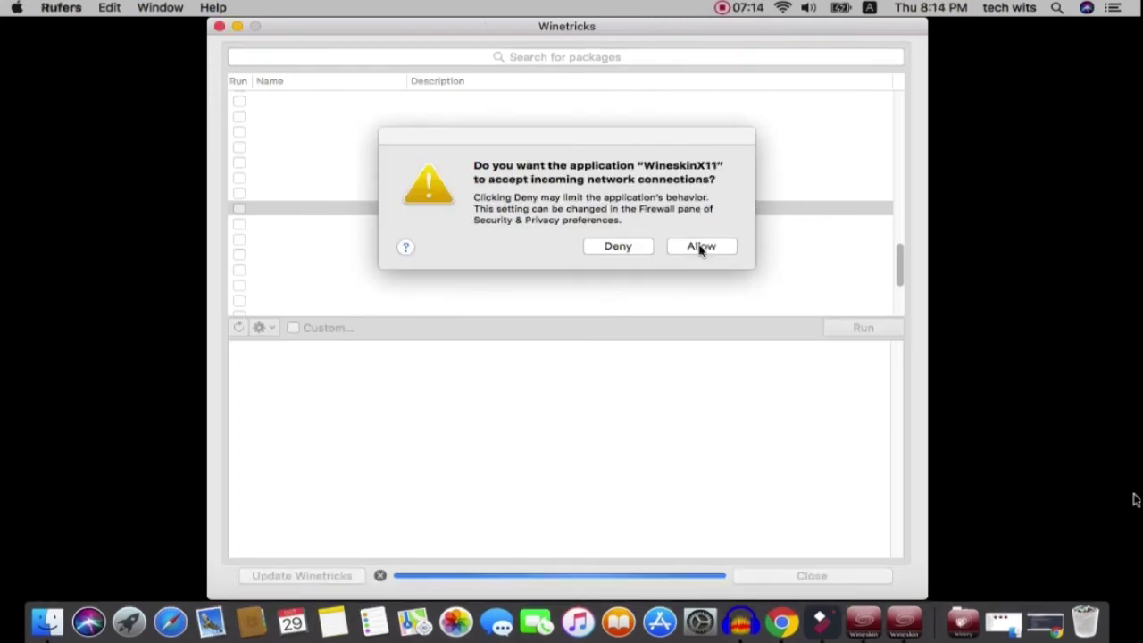
pyautogui.click(701, 247)
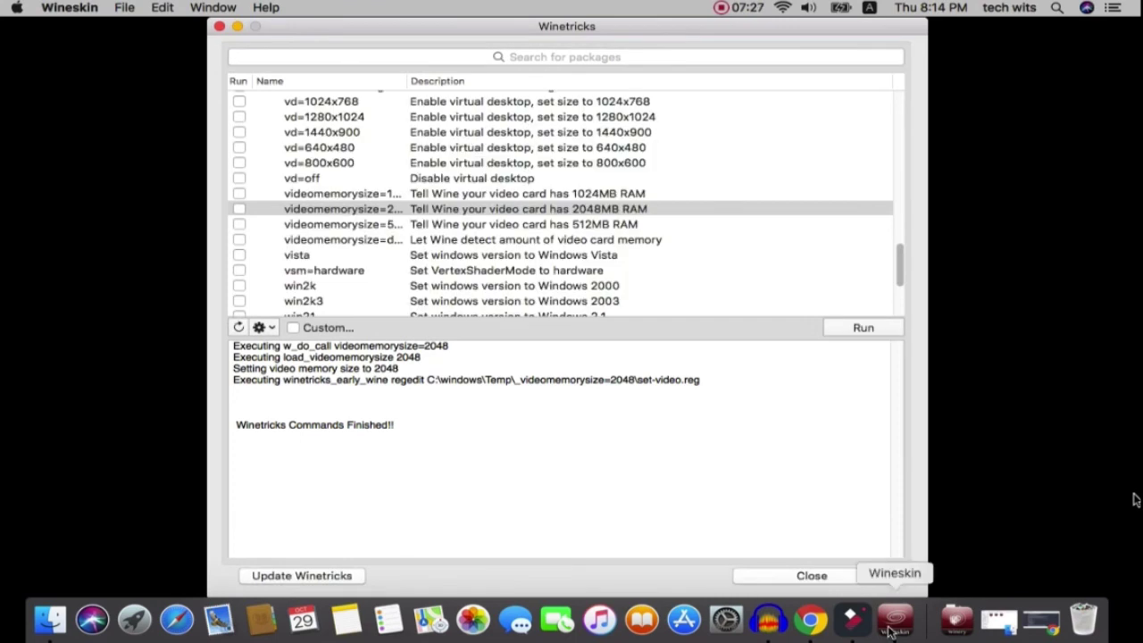
pyautogui.click(799, 578)
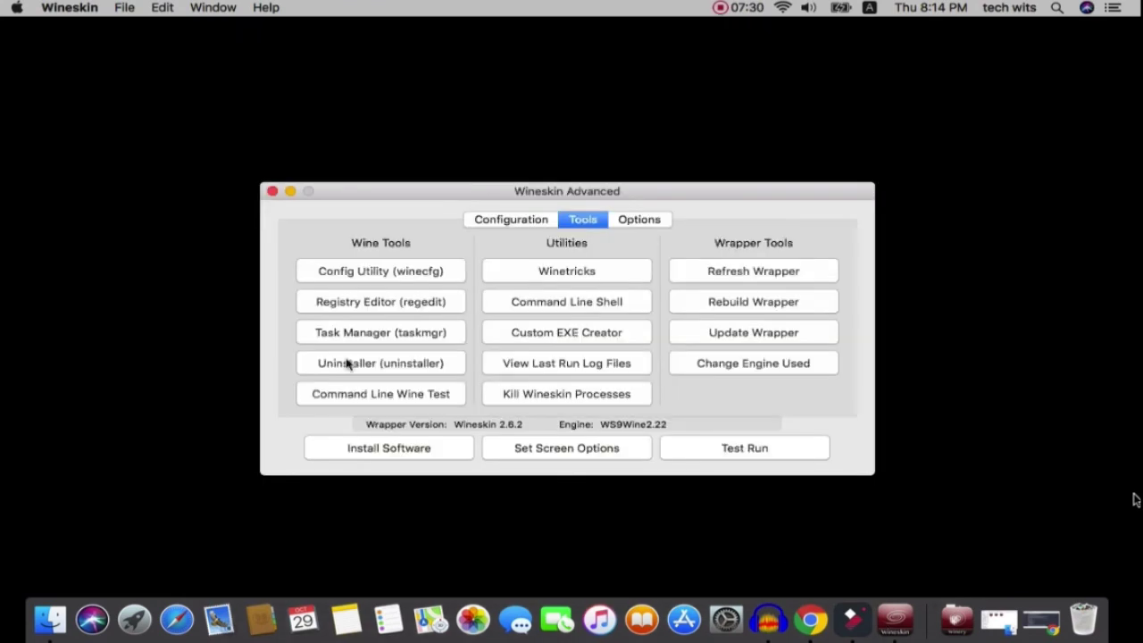
# - Quit Wineskin and restore the minimized Finder window
pyautogui.click(70, 7)
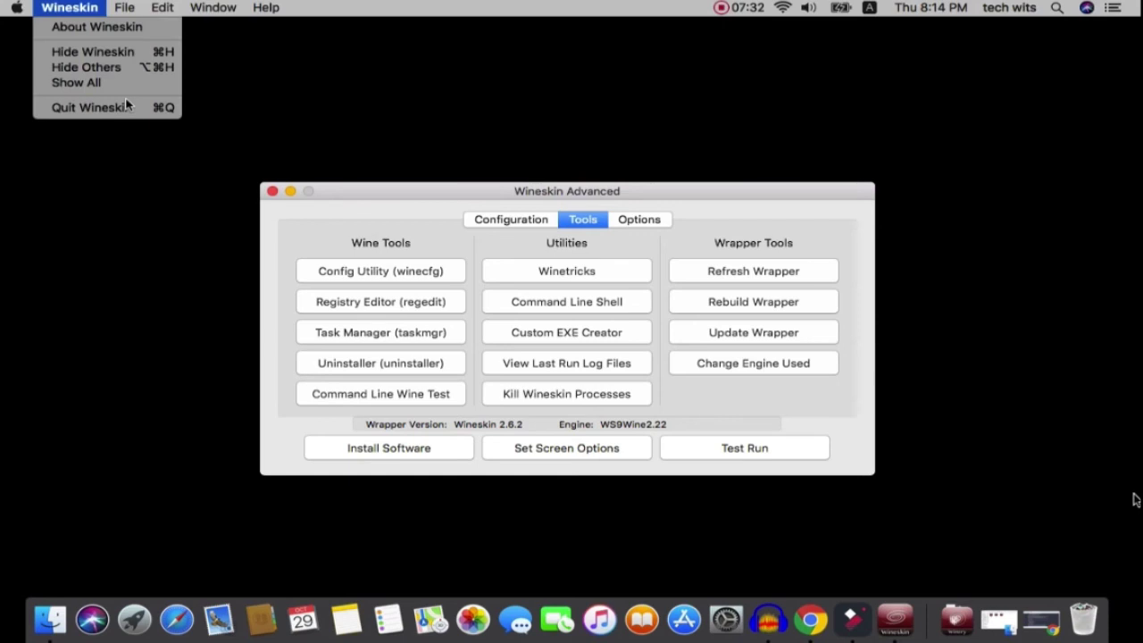
pyautogui.click(125, 107)
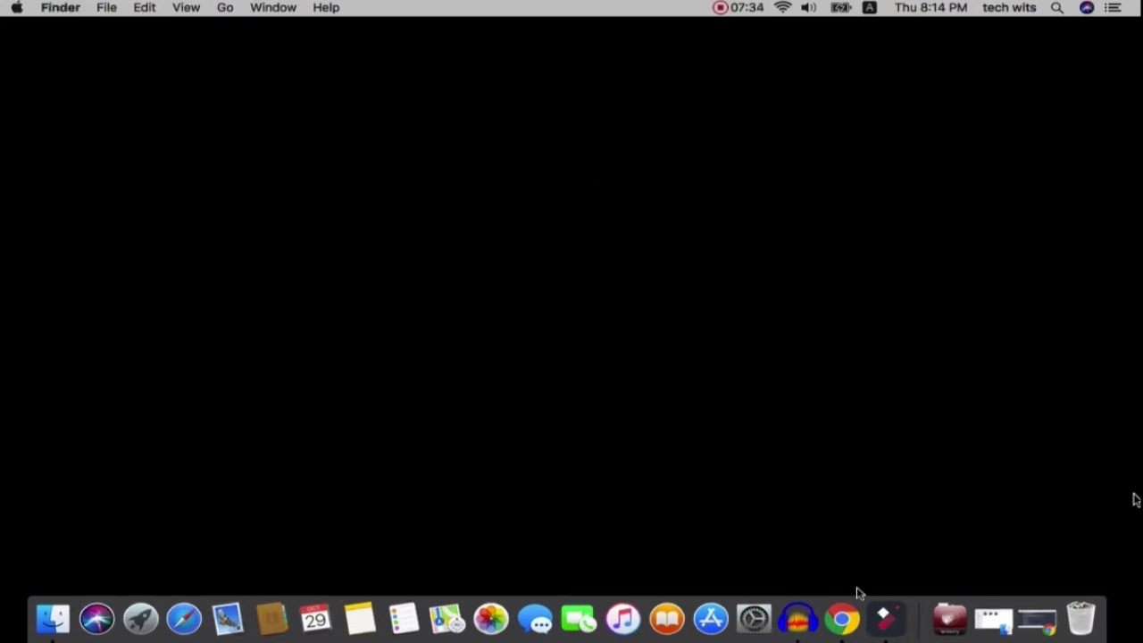
pyautogui.click(55, 620)
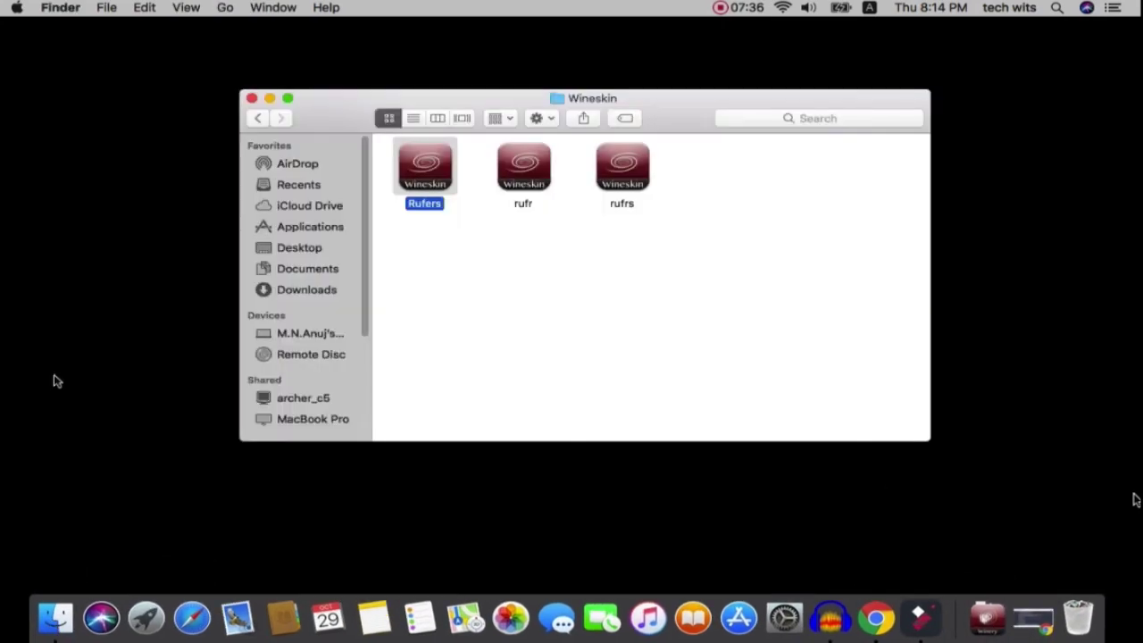
# - Browse to Macintosh > Users > home > Applications > Wineskin in Finder
pyautogui.click(309, 336)
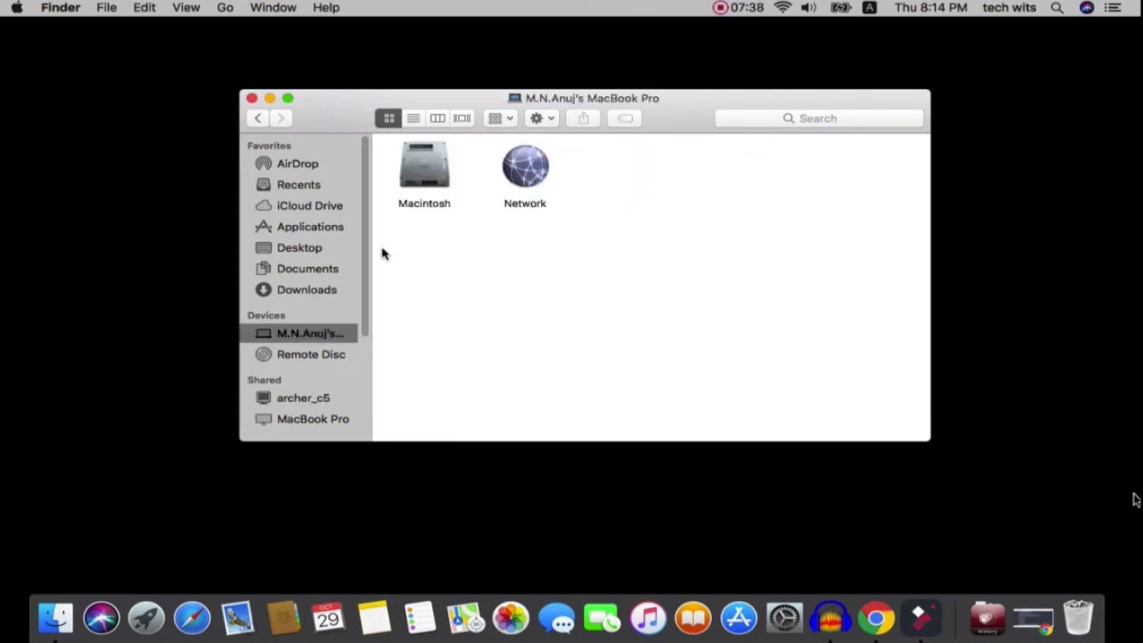
pyautogui.doubleClick(437, 183)
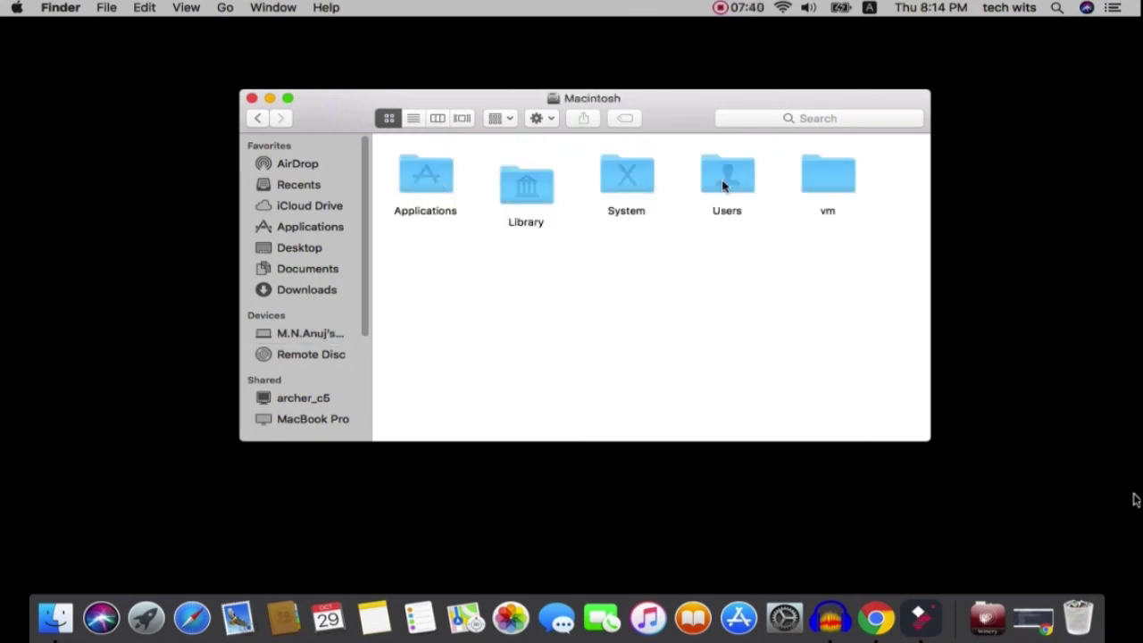
pyautogui.doubleClick(725, 181)
pyautogui.doubleClick(805, 183)
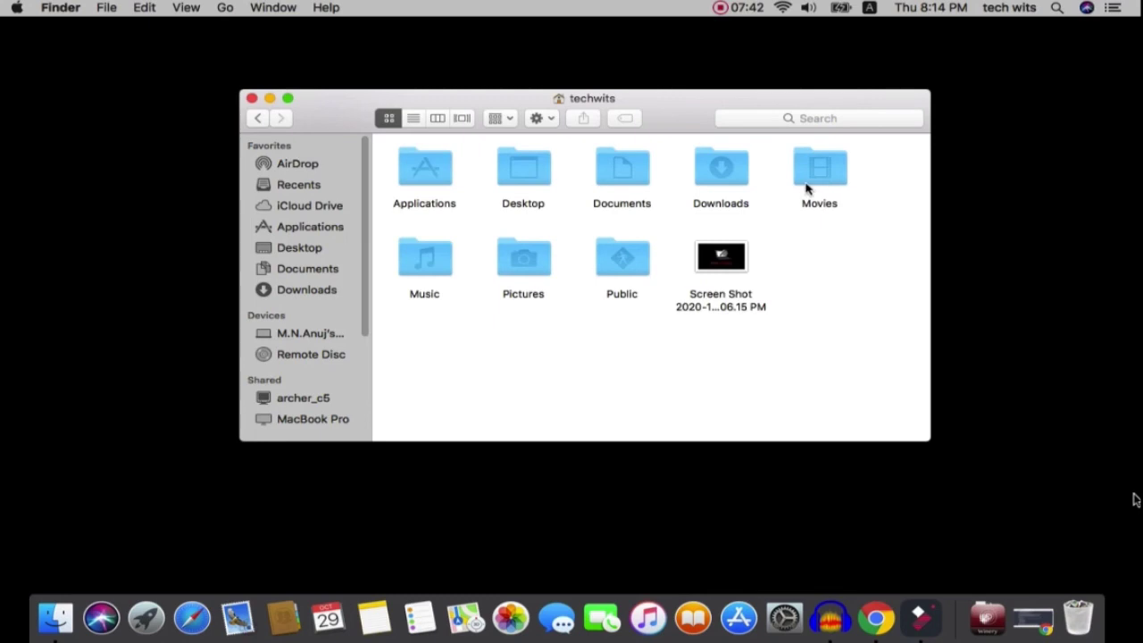
pyautogui.click(431, 166)
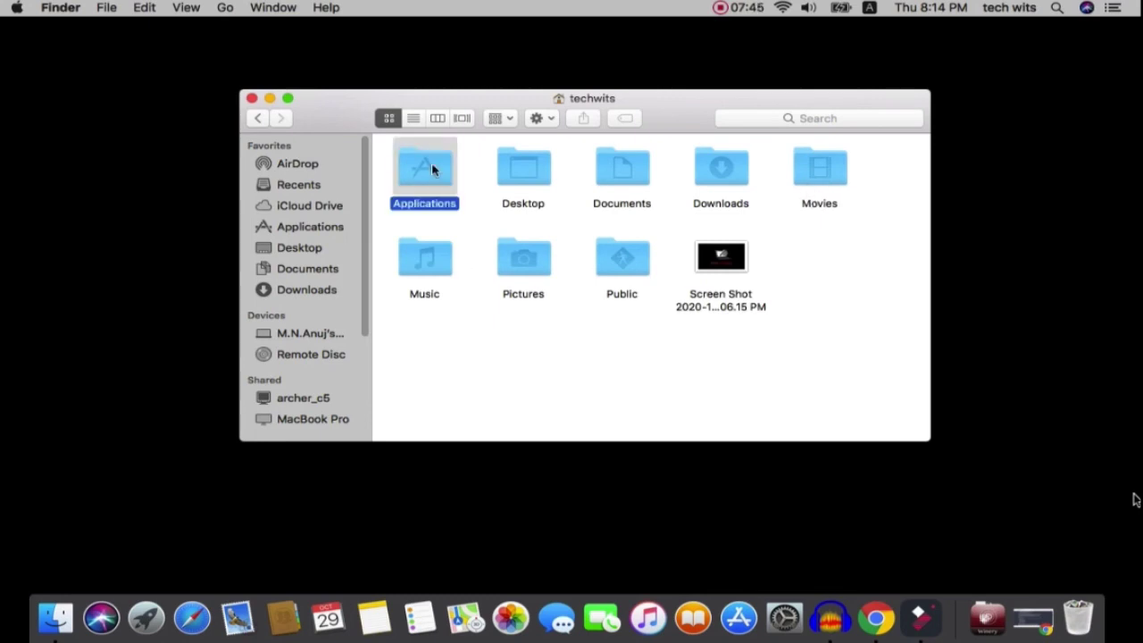
pyautogui.doubleClick(431, 166)
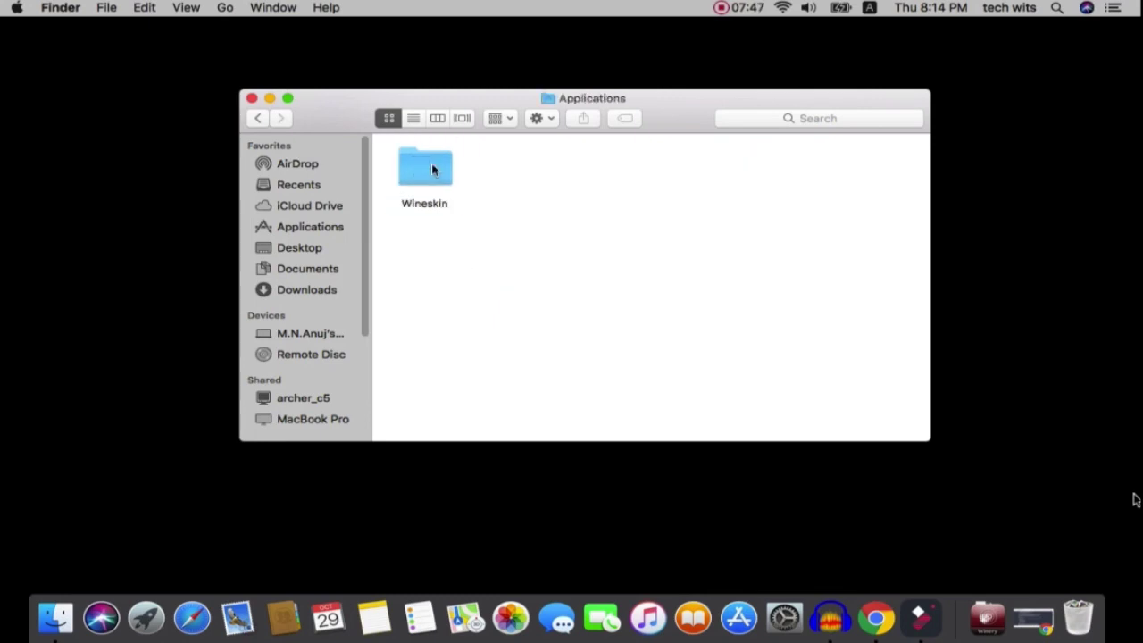
pyautogui.click(431, 170)
pyautogui.doubleClick(431, 170)
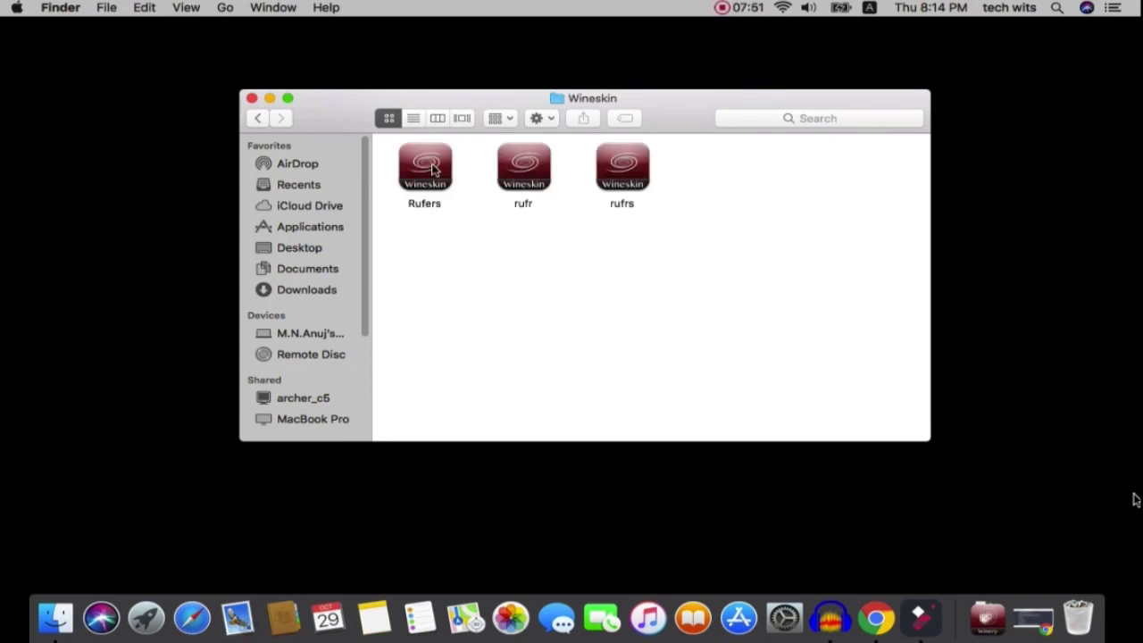
# - Launch the Rufers wrapper, accept the unofficial Rufus warning, and decline online update checks
pyautogui.doubleClick(432, 169)
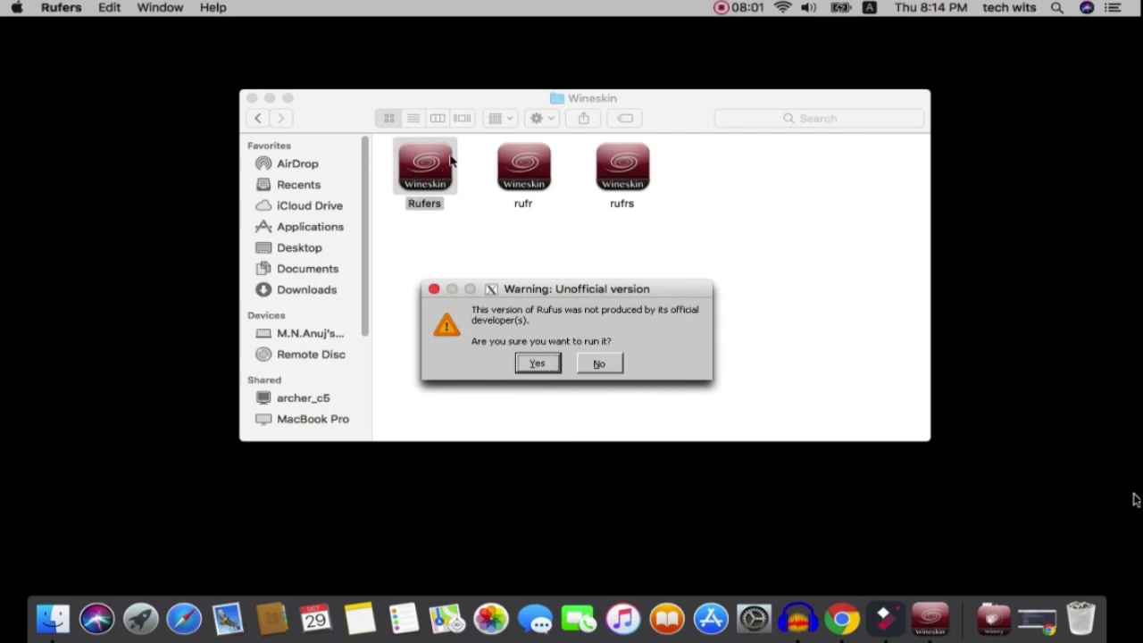
pyautogui.click(534, 362)
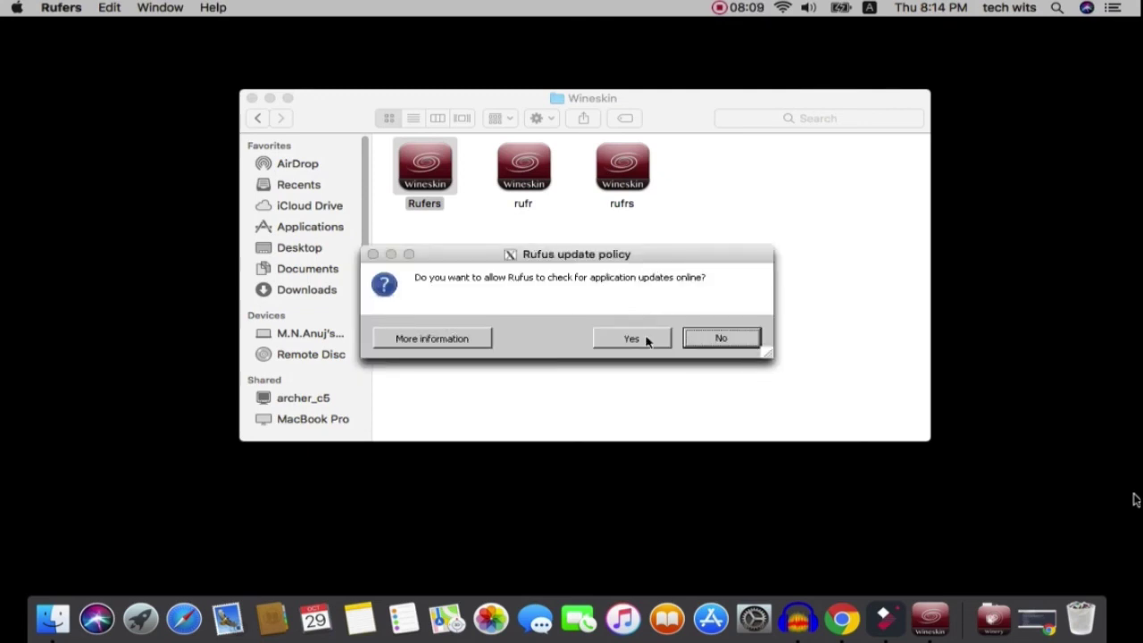
pyautogui.click(721, 339)
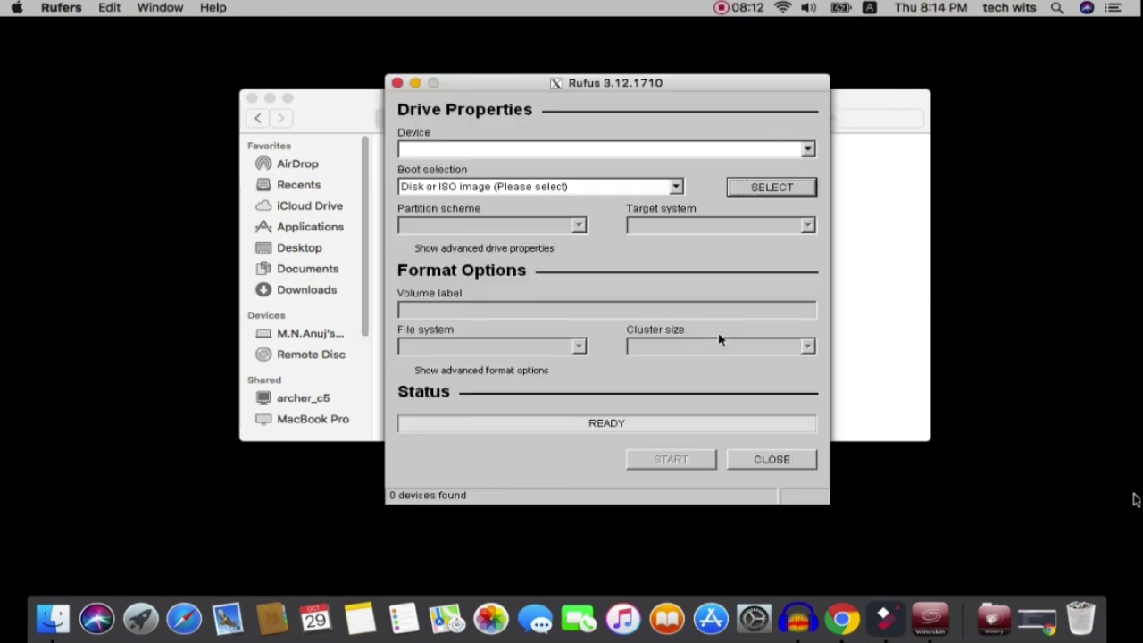